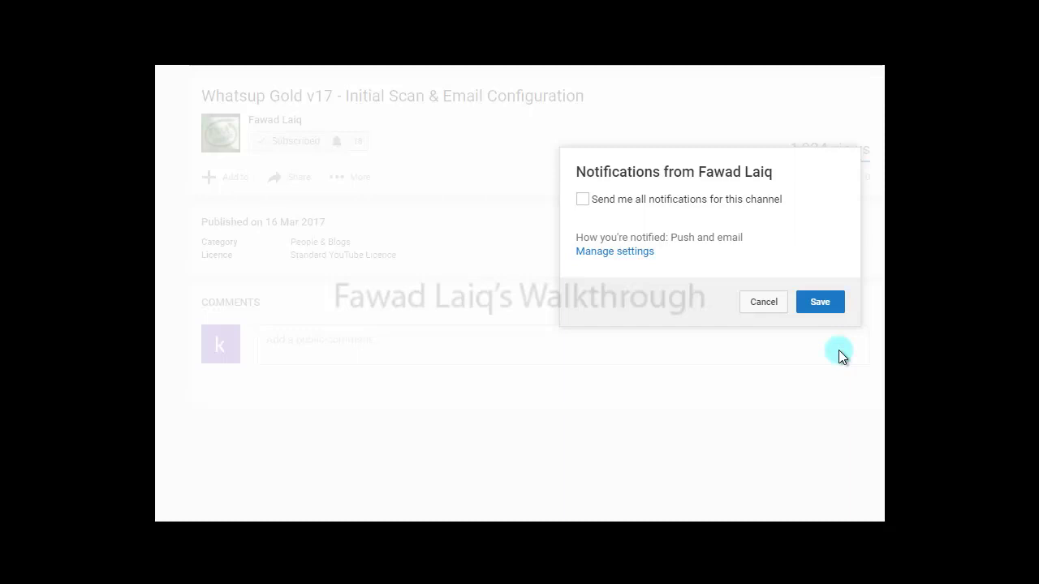
# Save the channel notification settings in the notifications dialog.
pyautogui.click(816, 306)
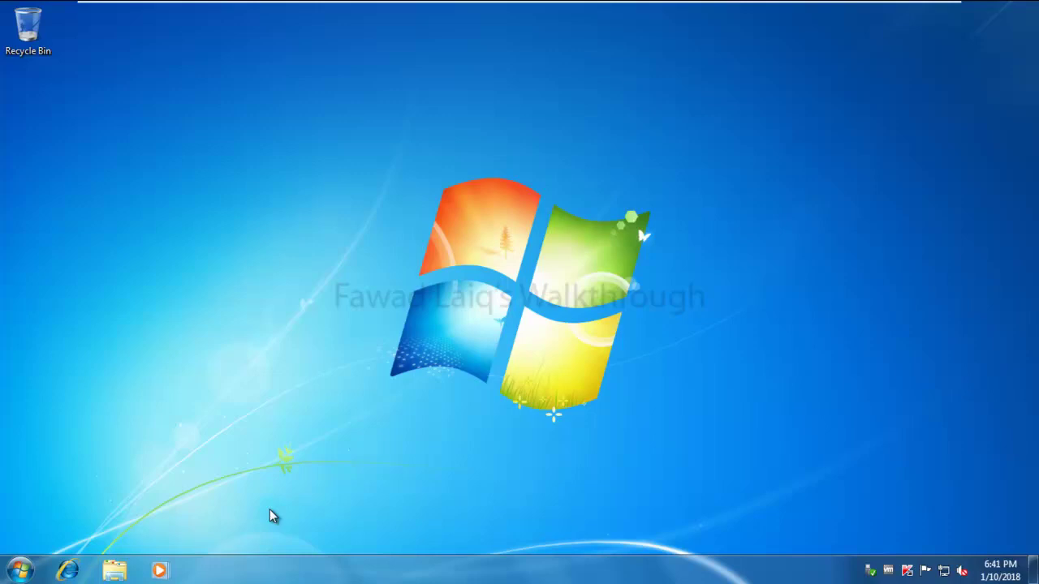
# Close the Libraries window and connect the Alcor Micro Mass Storage USB device to the Windows 7 VM.
pyautogui.click(113, 571)
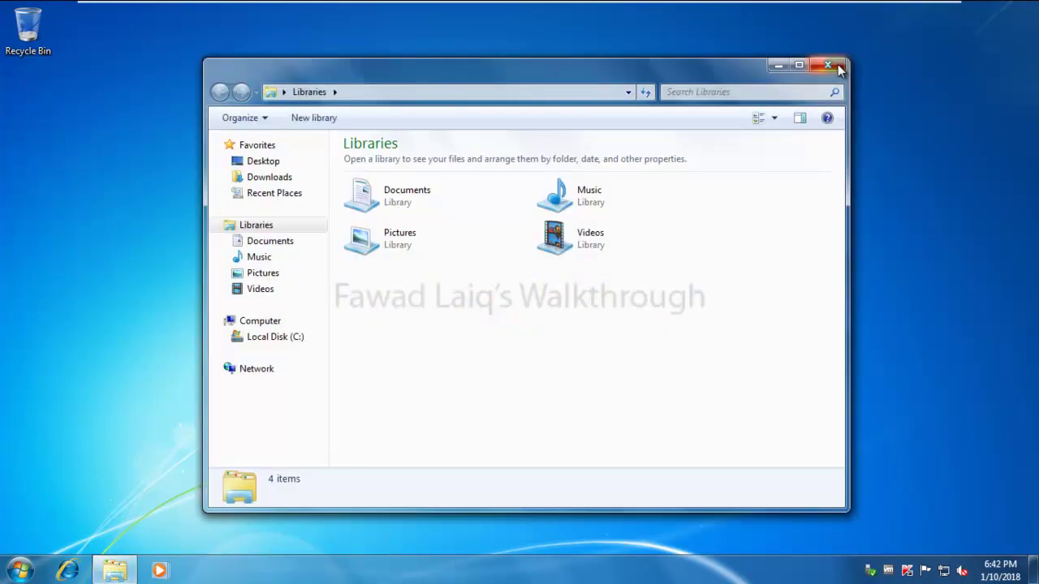
pyautogui.click(838, 67)
pyautogui.moveTo(498, 5)
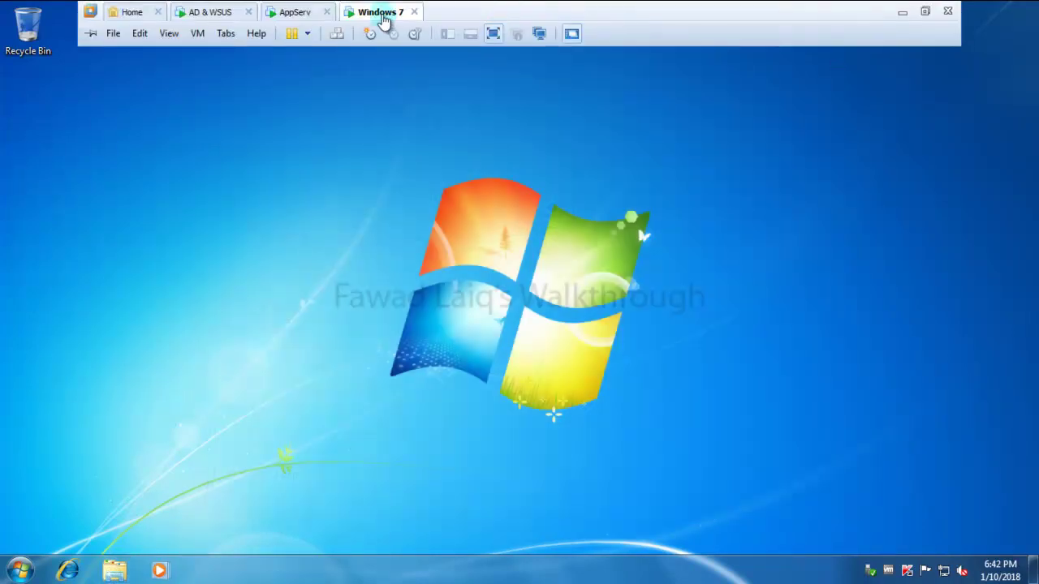
pyautogui.rightClick(383, 14)
pyautogui.moveTo(497, 69)
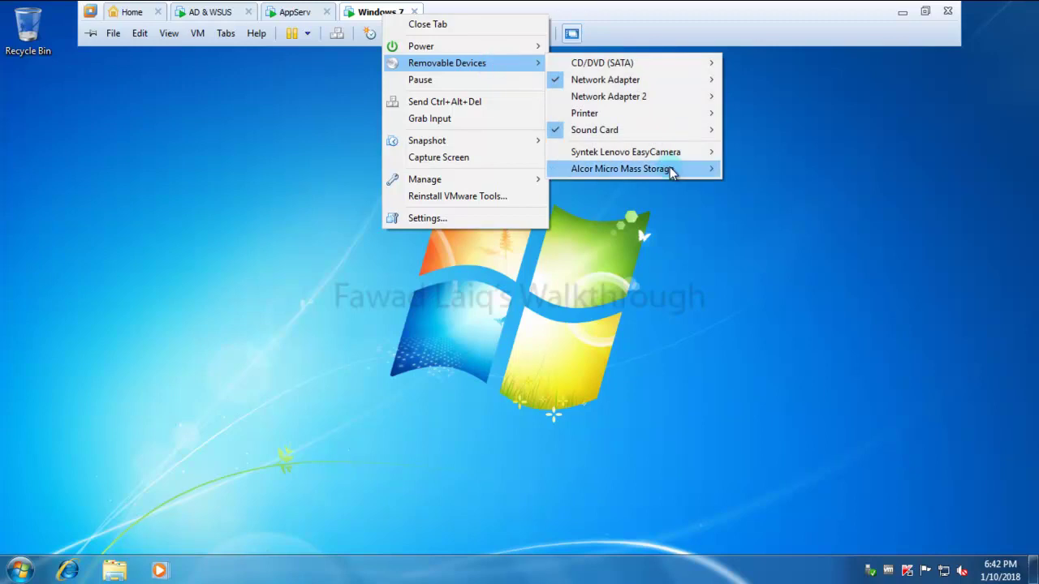
pyautogui.moveTo(673, 170)
pyautogui.click(805, 170)
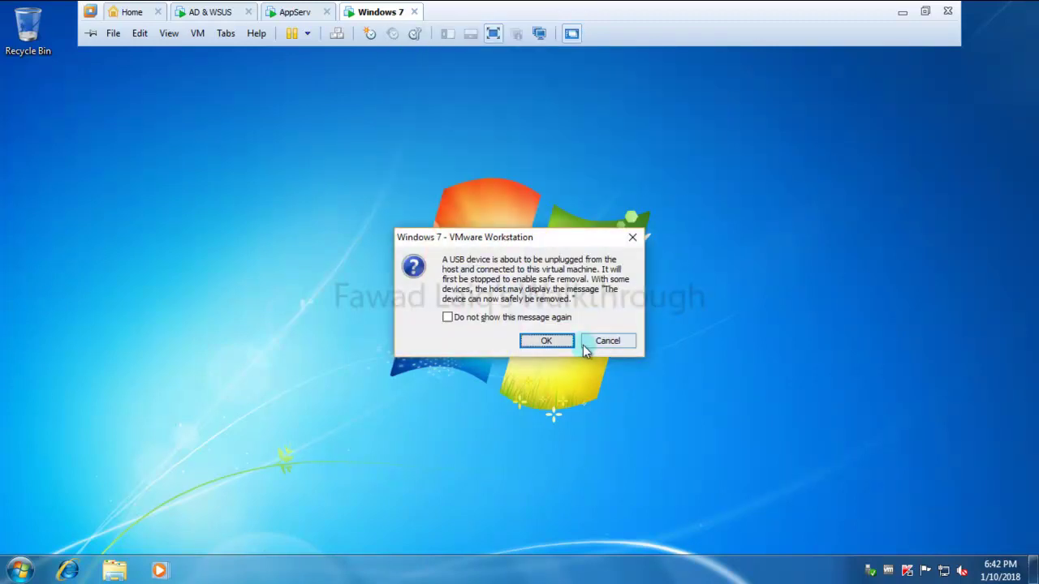
pyautogui.click(549, 340)
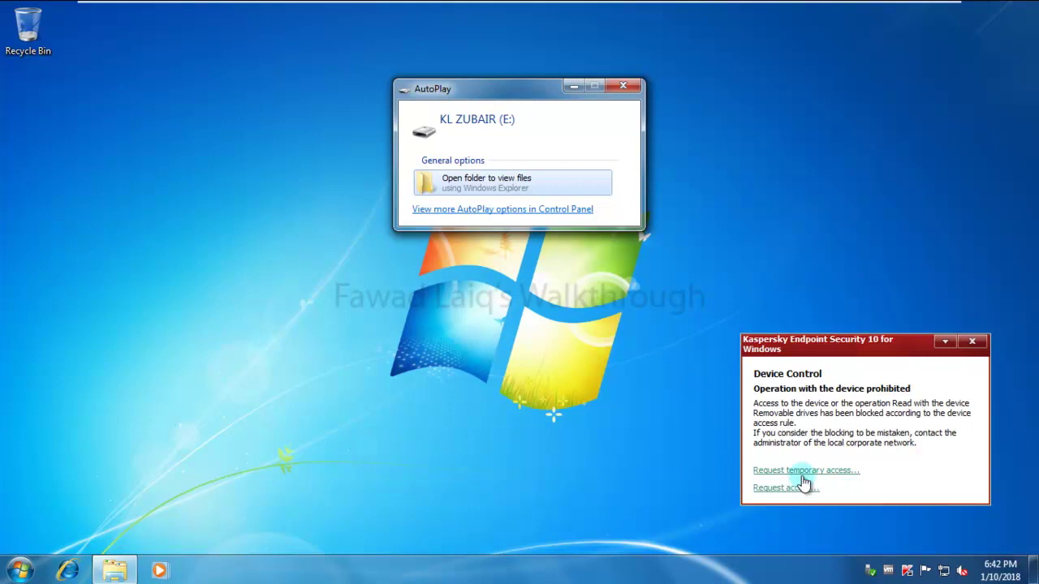
# Request temporary access for the blocked drive, selecting the Generic Flash Disk USB device.
pyautogui.click(804, 472)
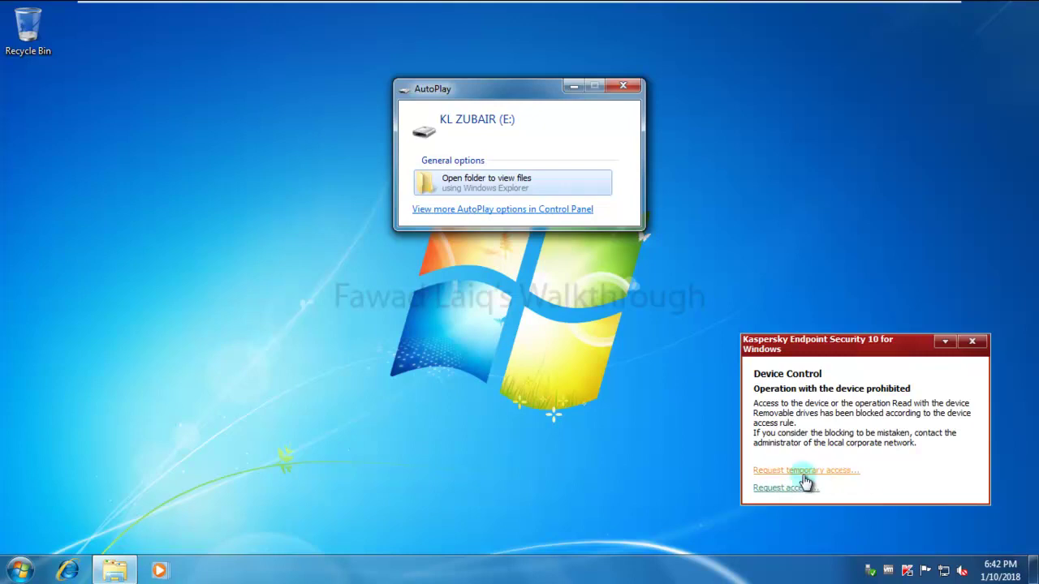
pyautogui.click(822, 471)
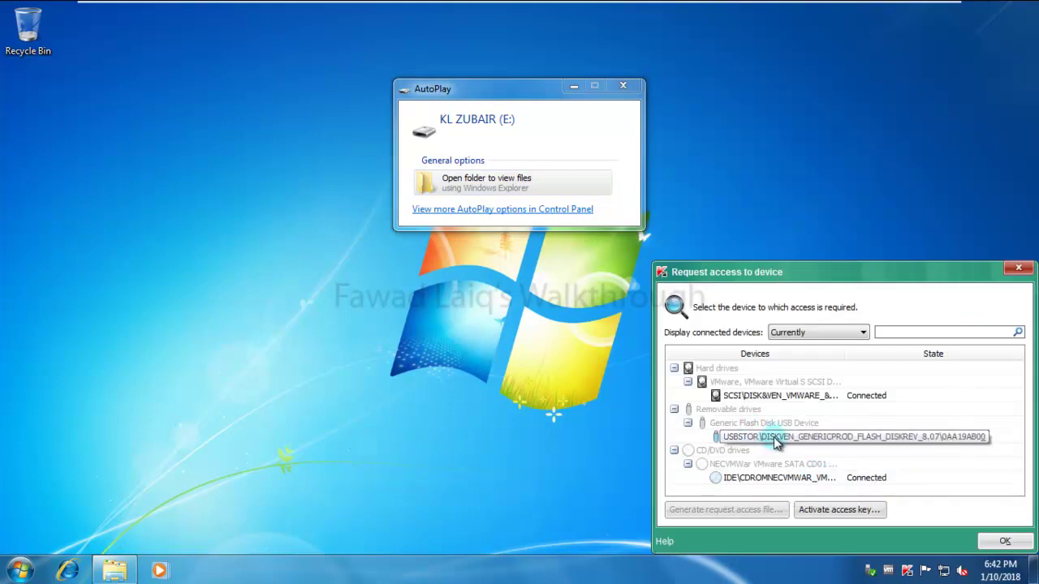
pyautogui.click(775, 439)
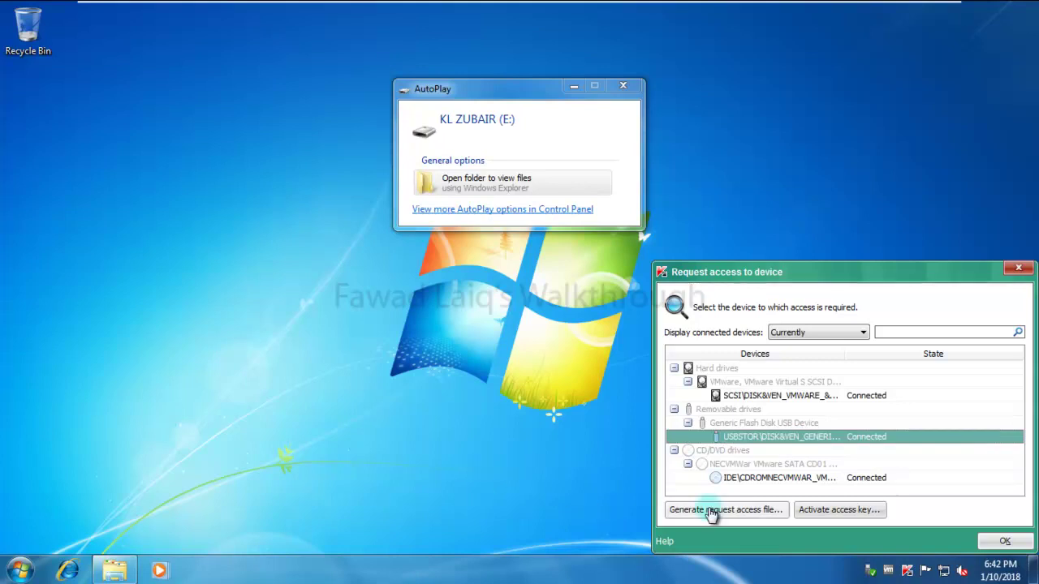
# Generate the 24-hour access request file for the flash disk and save it to the Desktop.
pyautogui.click(739, 511)
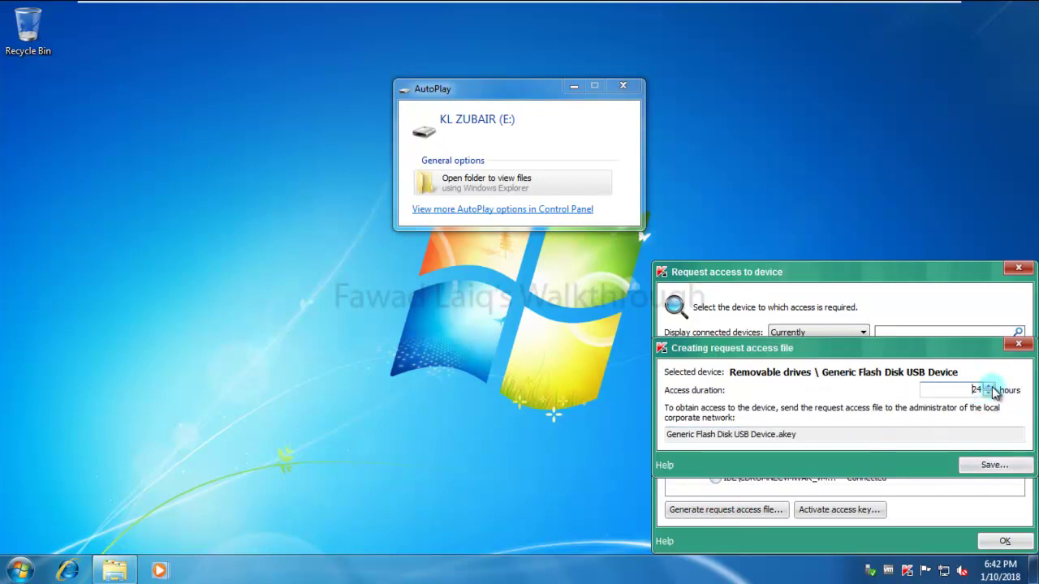
pyautogui.click(995, 471)
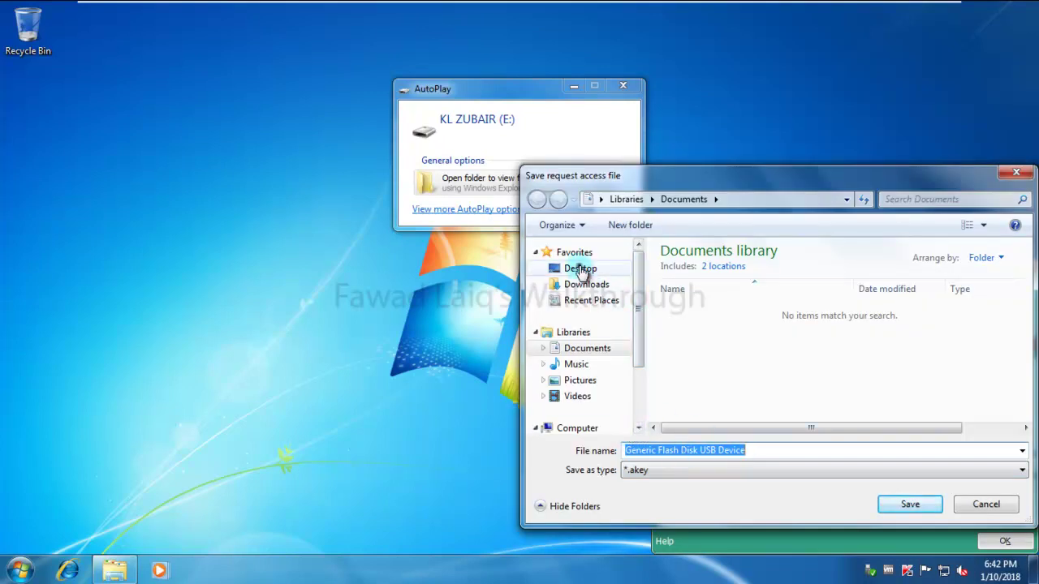
pyautogui.click(578, 269)
pyautogui.click(910, 505)
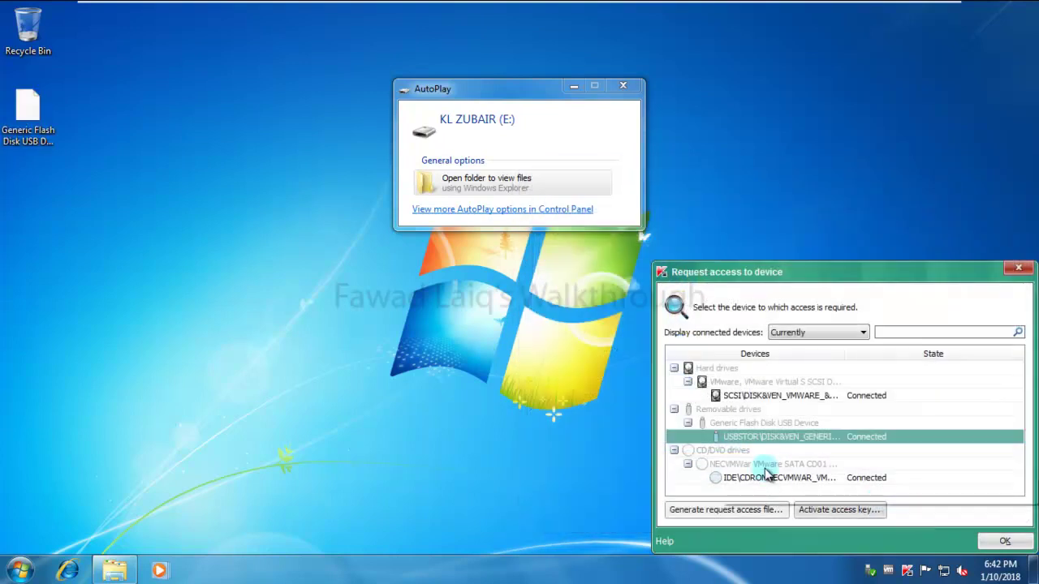
# Dismiss the AutoPlay prompt for drive E: and undo the last desktop rename.
pyautogui.click(627, 84)
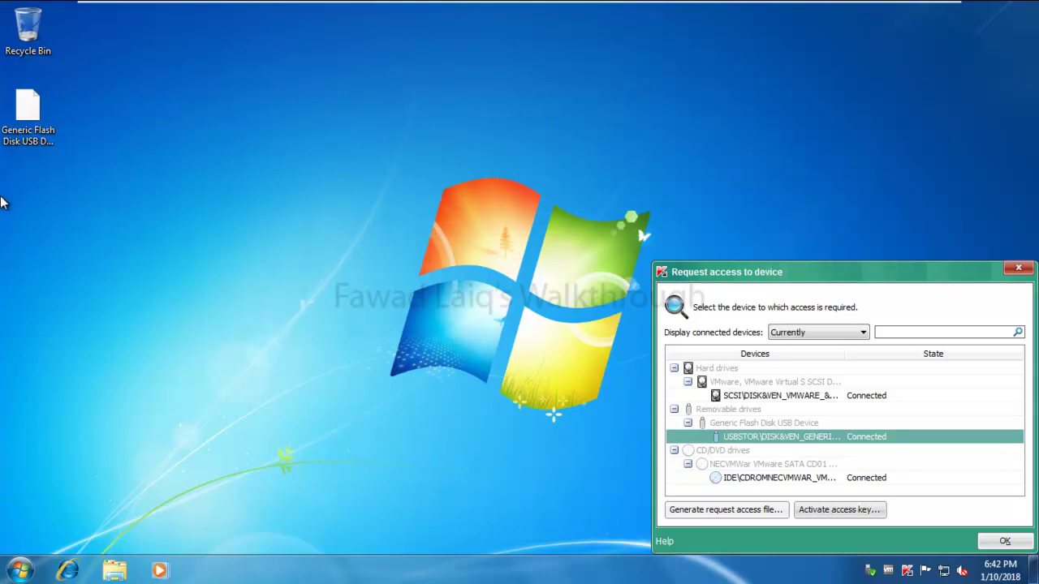
pyautogui.rightClick(27, 124)
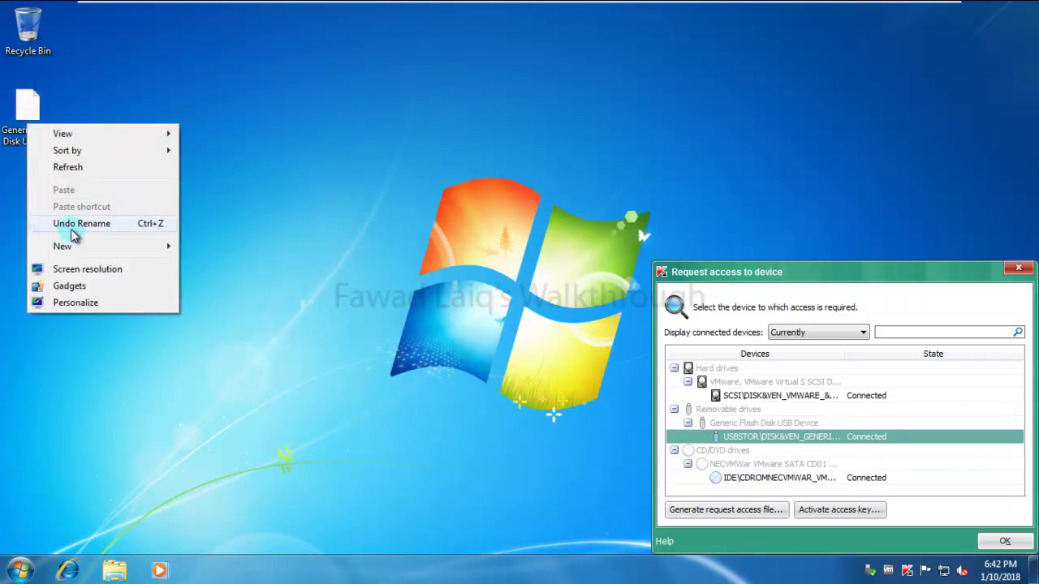
pyautogui.click(75, 223)
# Copy the .akey request file from the desktop and switch to the AppServ virtual machine.
pyautogui.rightClick(29, 108)
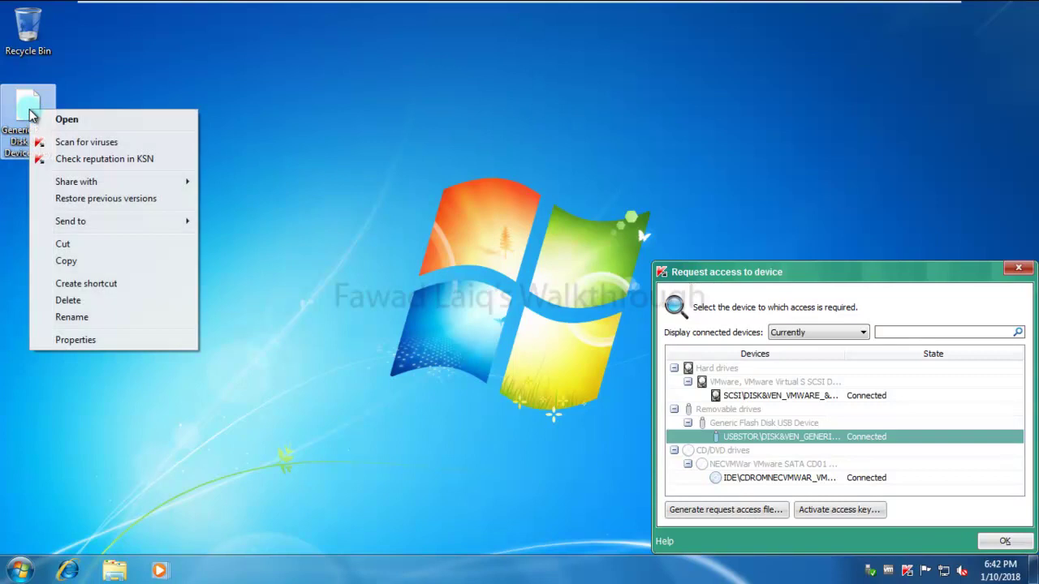
pyautogui.click(76, 262)
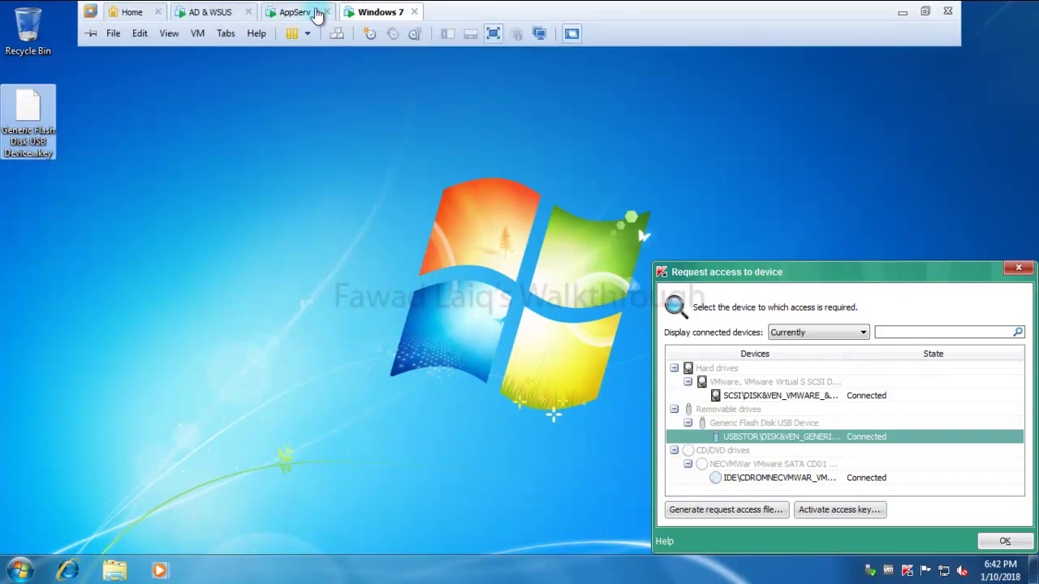
pyautogui.click(295, 11)
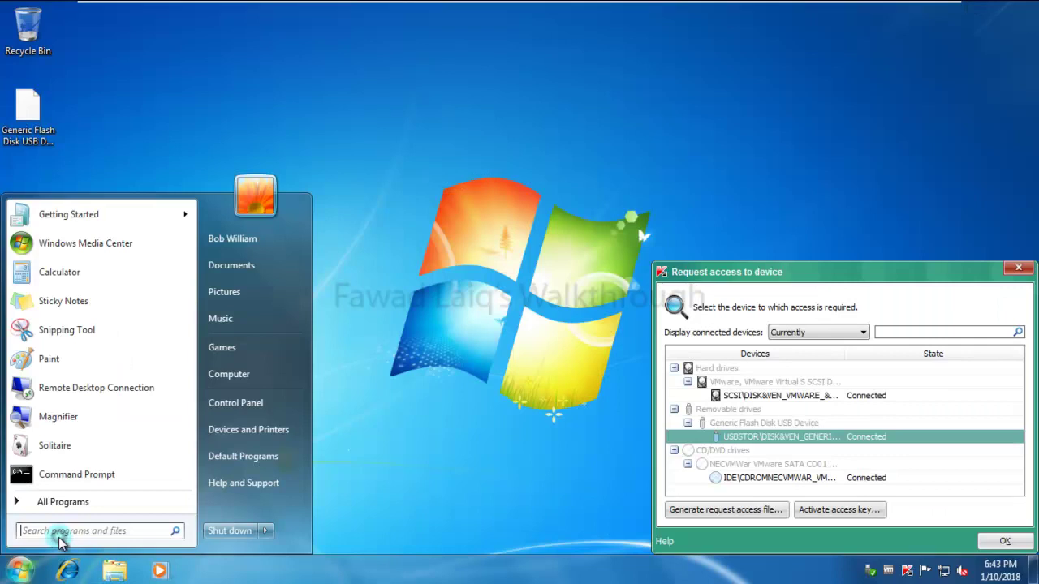
# Open \\appsrv\C$ and sign in as administrator with the account password.
pyautogui.write('\\\\')
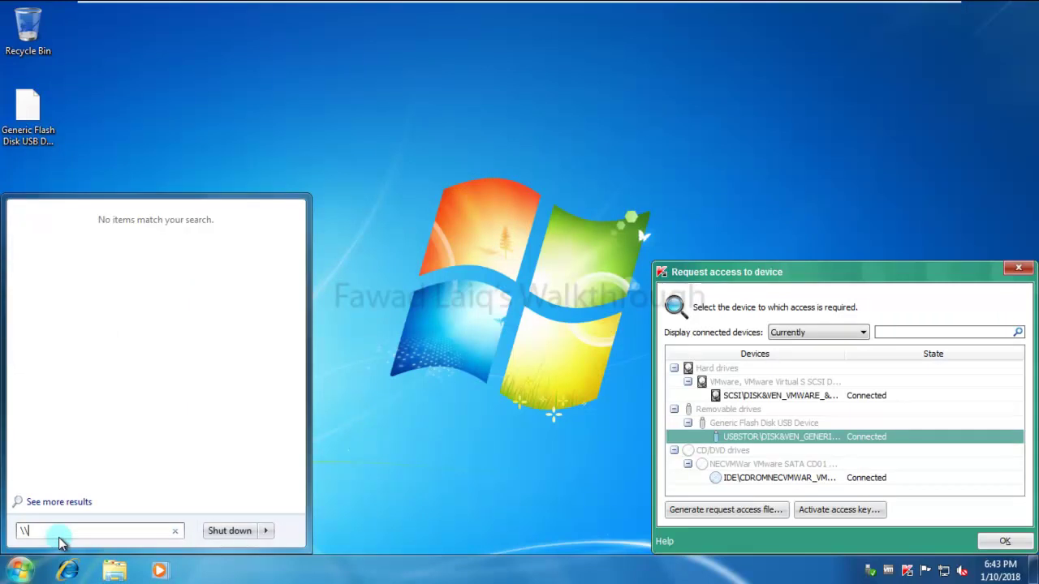
pyautogui.write('appsrv')
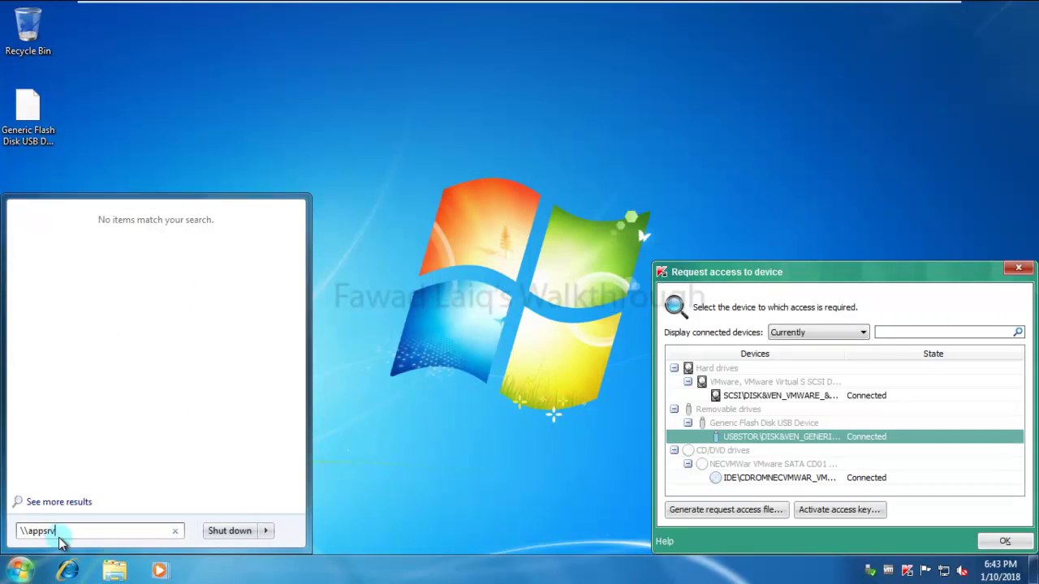
pyautogui.write('\\C')
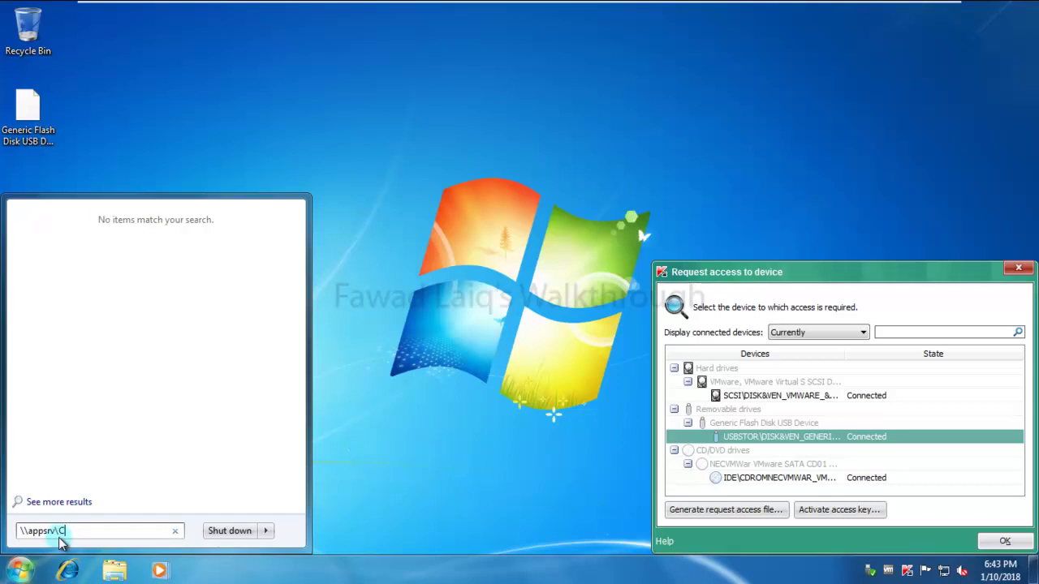
pyautogui.write('$')
pyautogui.press('Return')
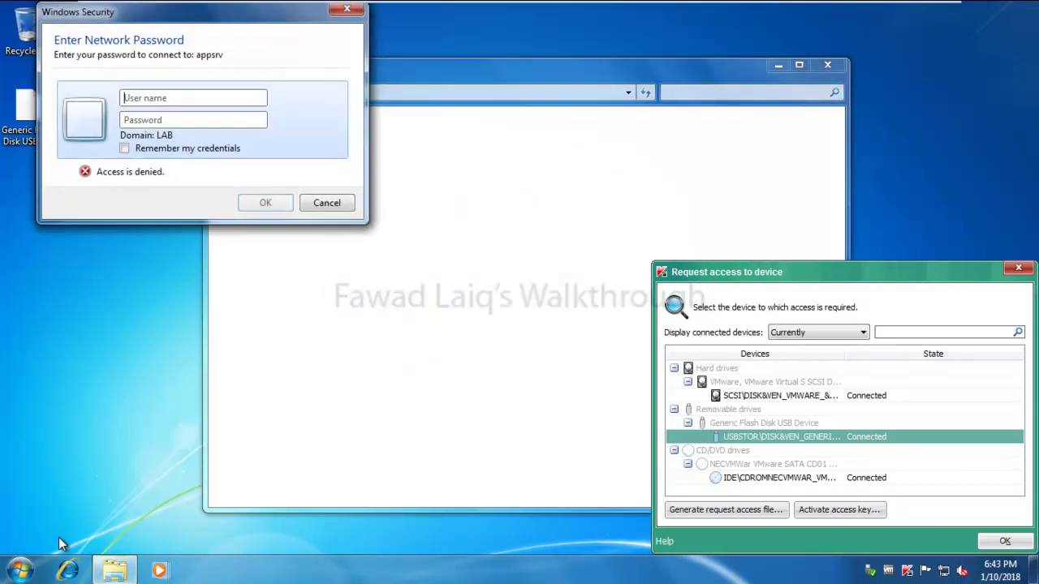
pyautogui.click(185, 95)
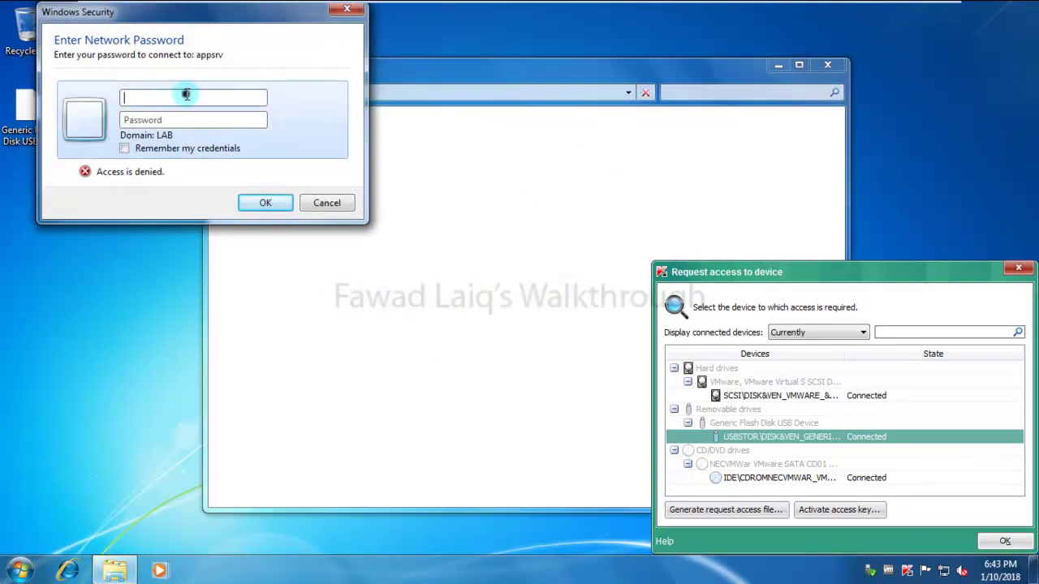
pyautogui.write('administrator')
pyautogui.press('Tab')
pyautogui.write('P@ssw0rd')
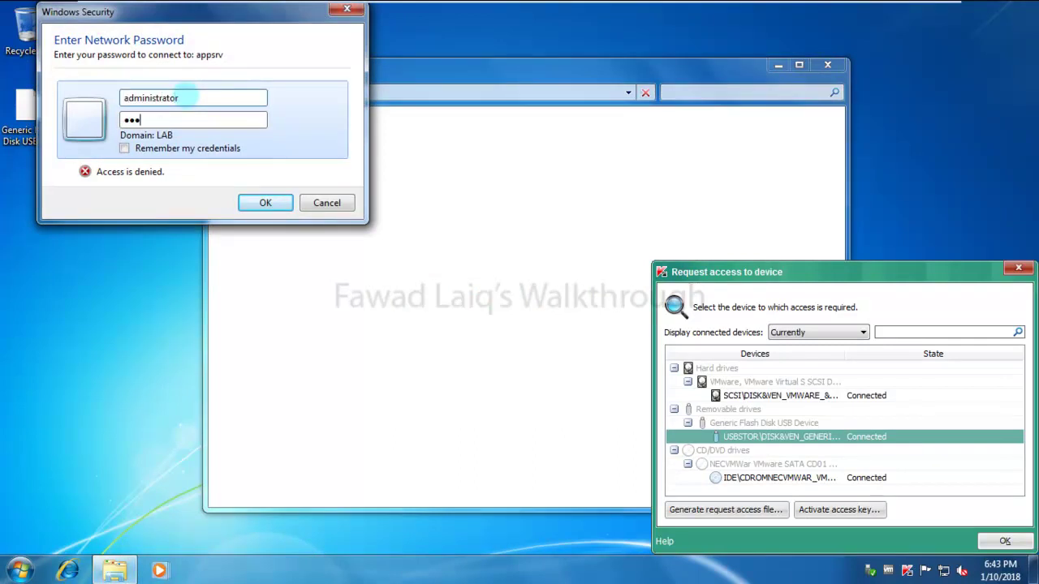
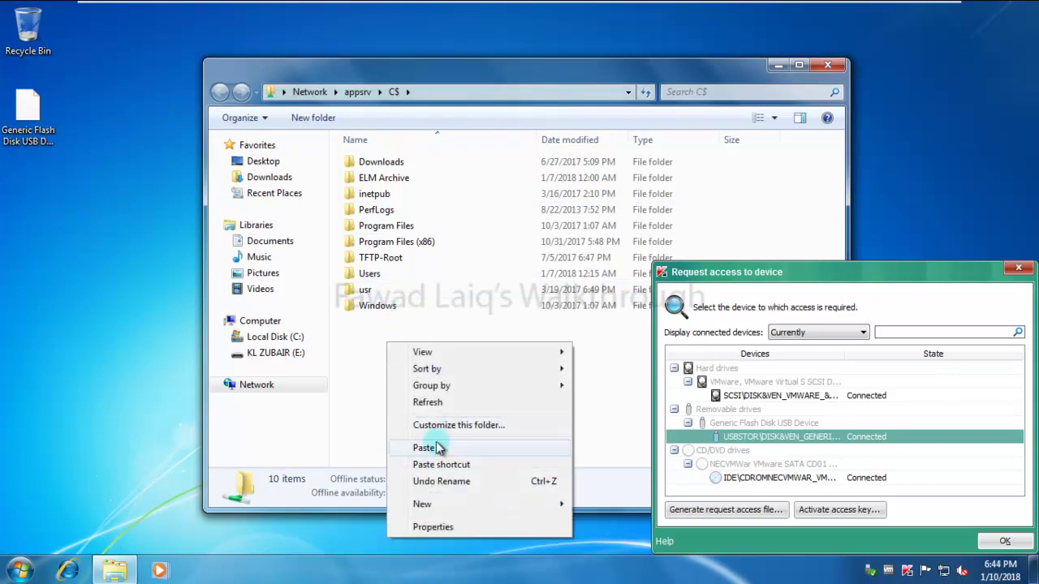
# Paste the Generic Flash Disk USB Device.akey request into \\appsrv\C$ and close the share window.
pyautogui.click(431, 447)
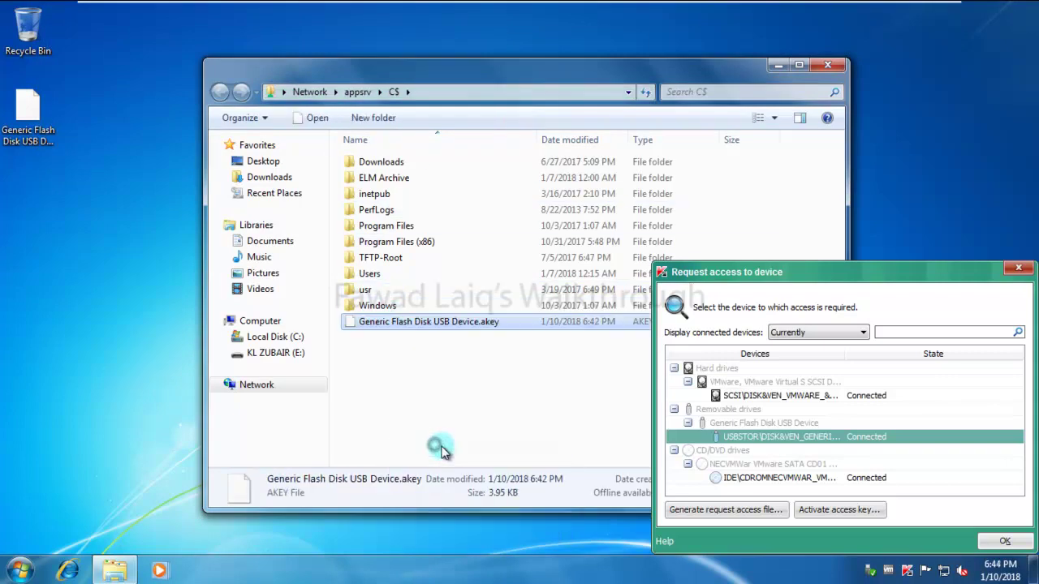
pyautogui.click(828, 64)
pyautogui.moveTo(215, 6)
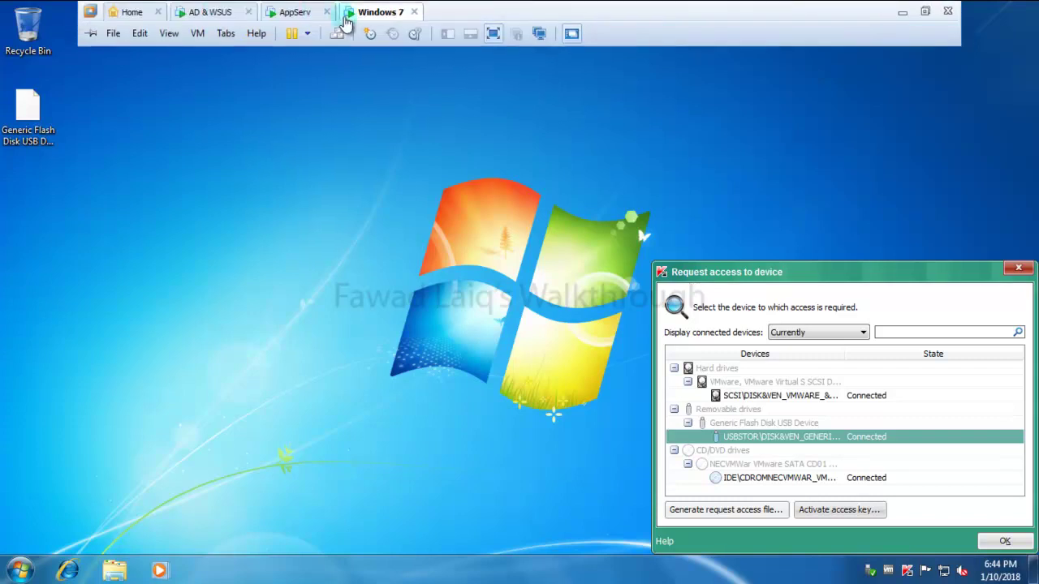
pyautogui.click(298, 12)
# Start granting offline device access to workstation WS01 in the IT HelpDesk group.
pyautogui.click(296, 571)
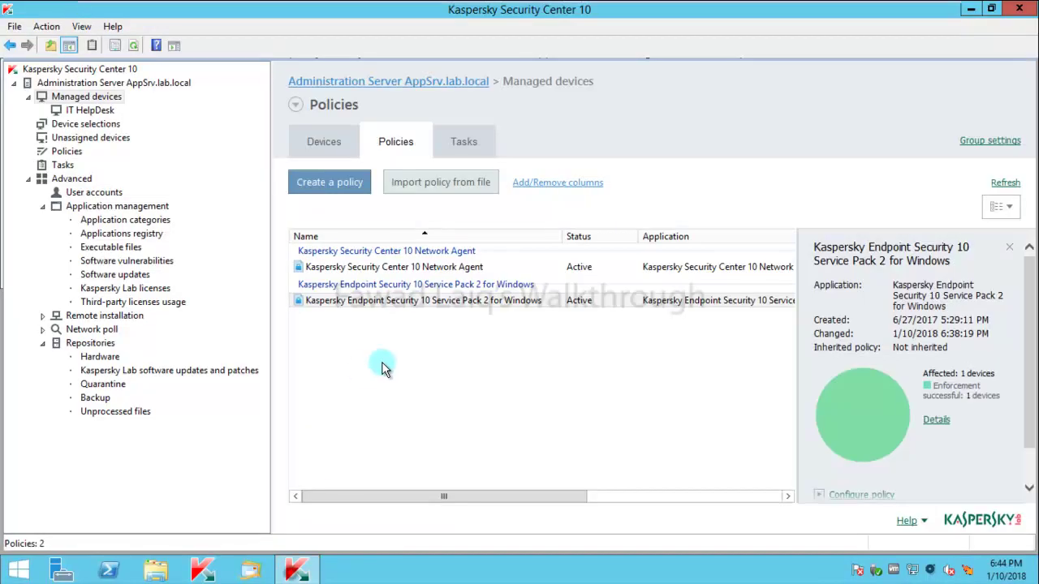
pyautogui.click(323, 146)
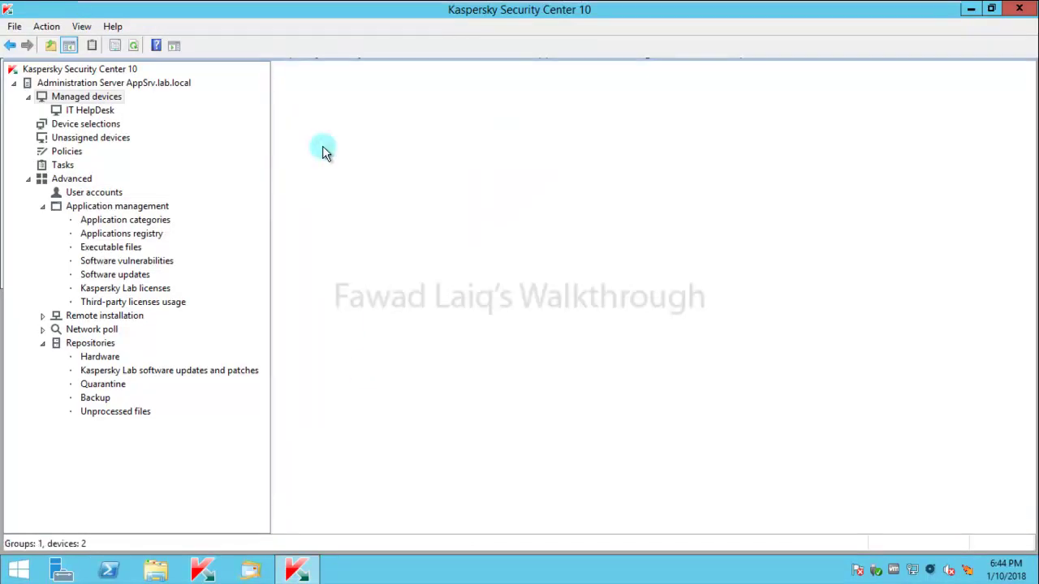
pyautogui.click(85, 110)
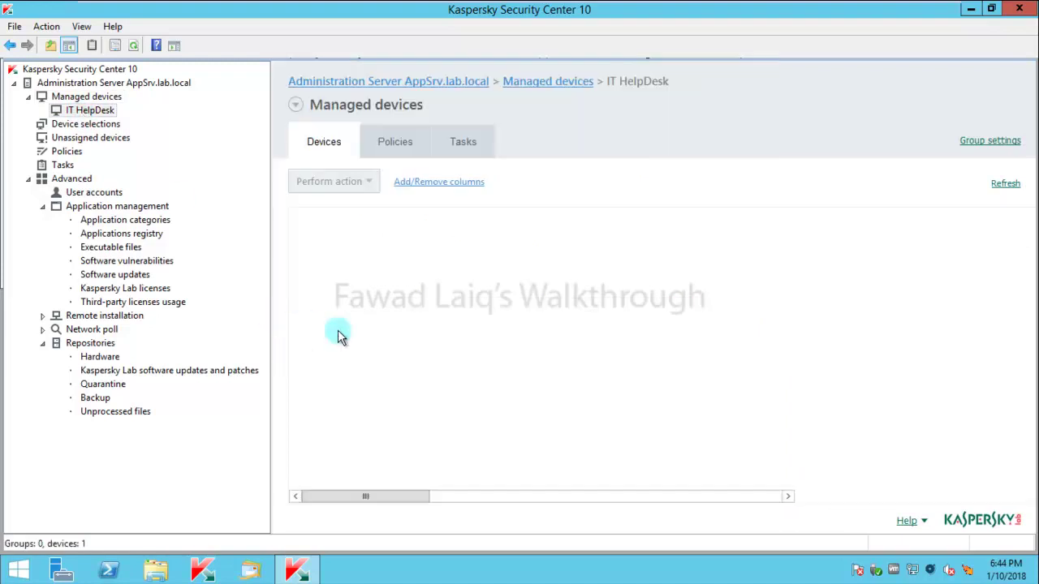
pyautogui.click(349, 321)
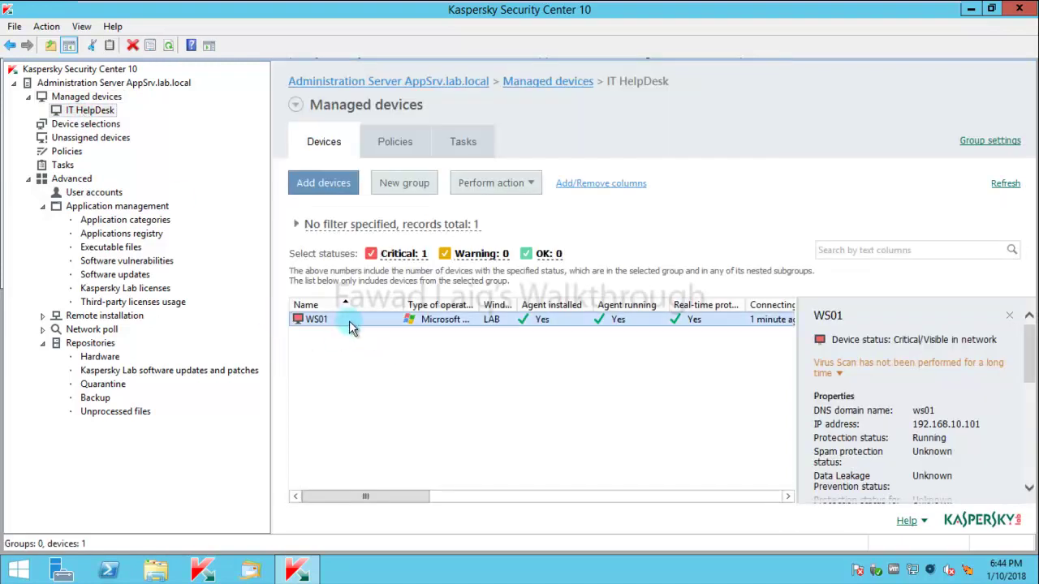
pyautogui.rightClick(349, 321)
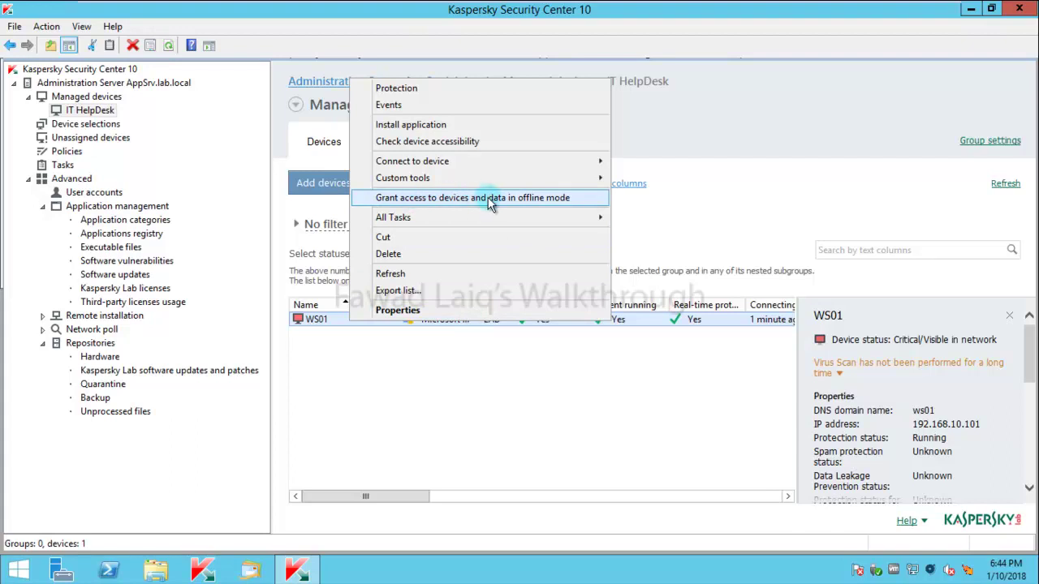
pyautogui.click(493, 201)
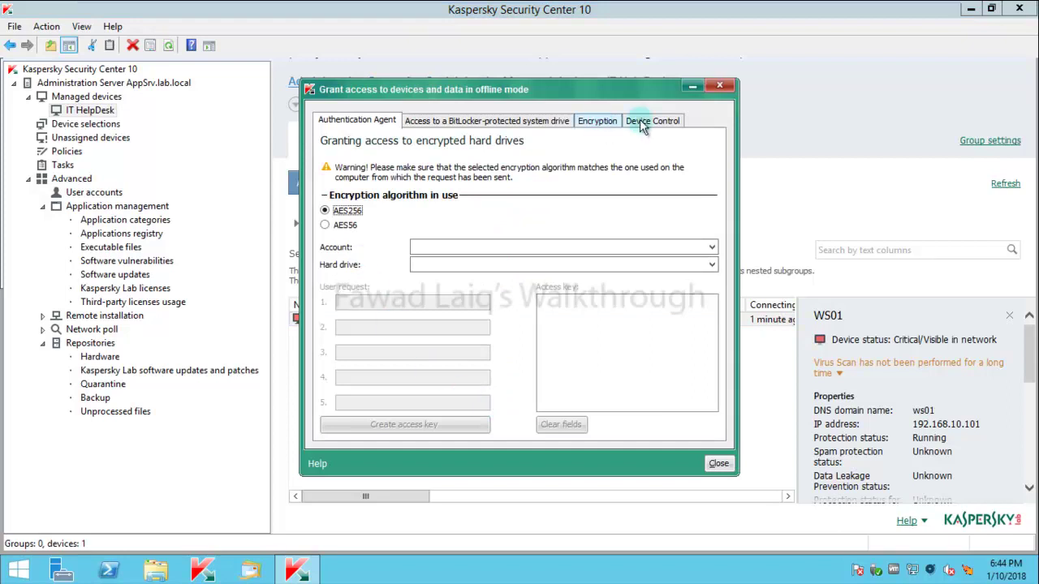
# Load the Generic Flash Disk USB Device.akey request file from drive C: for temporary access.
pyautogui.click(659, 120)
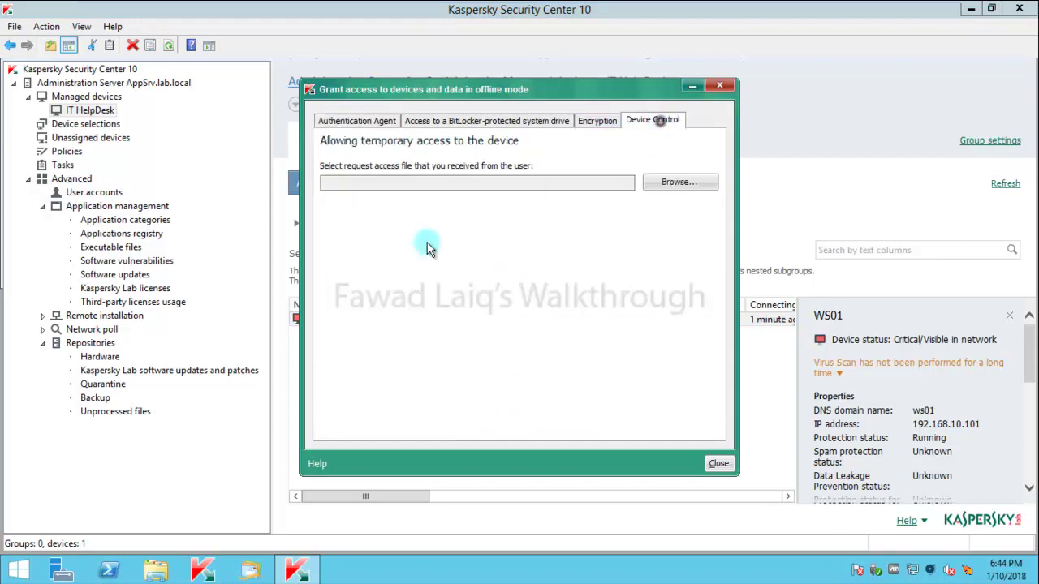
pyautogui.click(679, 183)
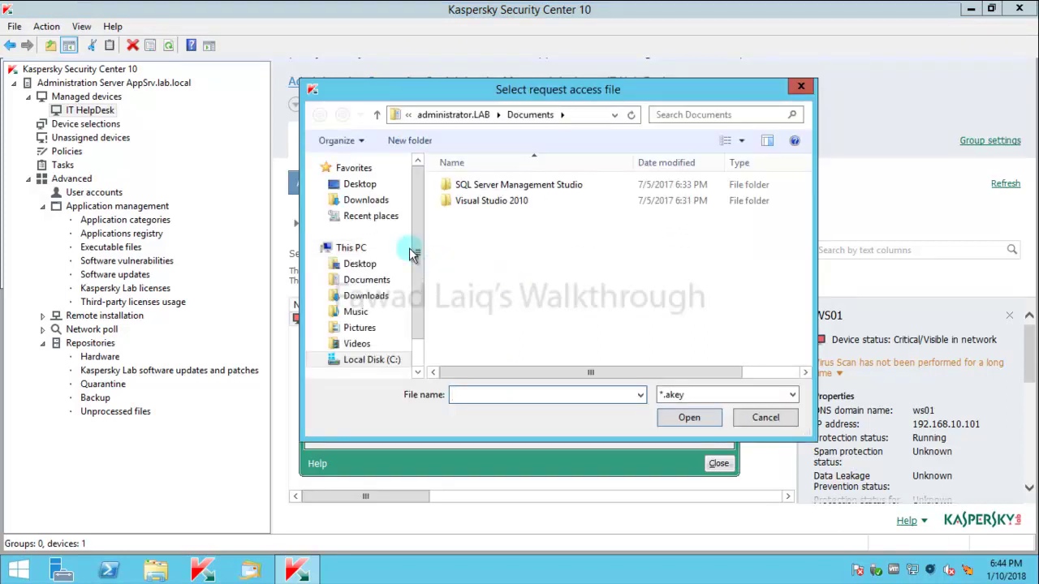
pyautogui.click(363, 359)
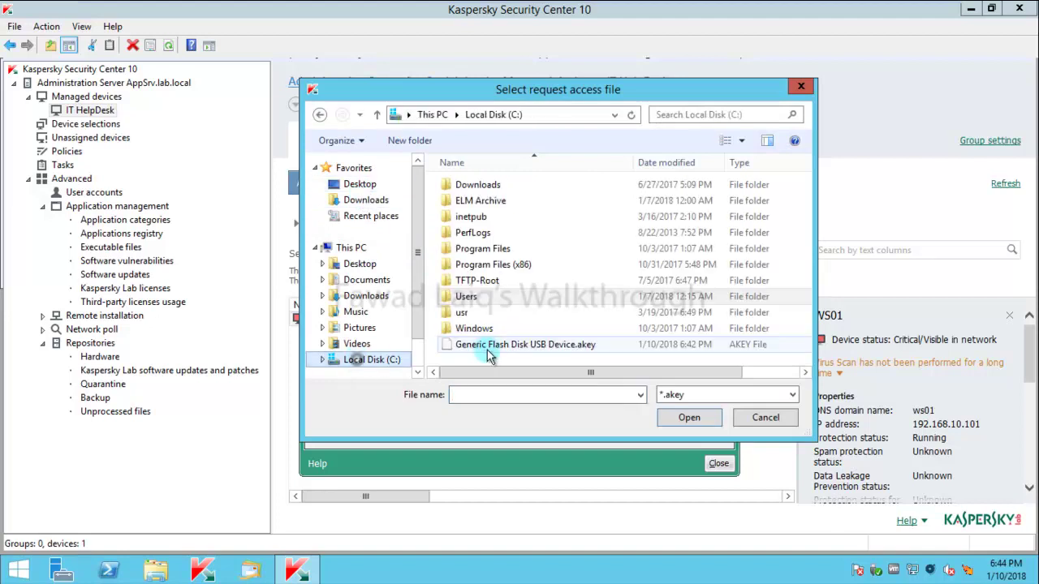
pyautogui.click(491, 347)
pyautogui.click(691, 417)
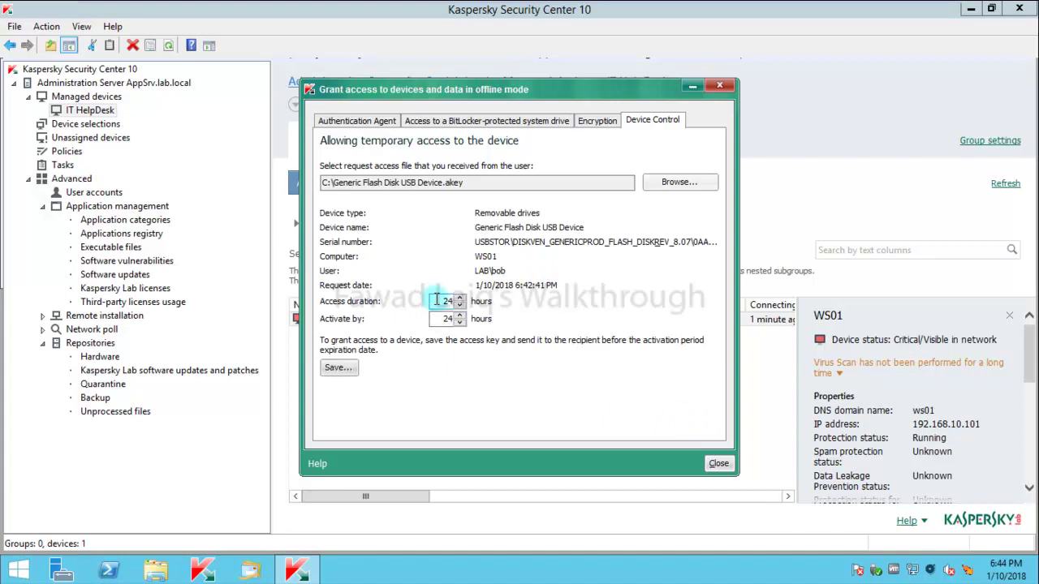
# Set the access duration to 1 hour and the Activate by value to 1.
pyautogui.click(444, 301)
pyautogui.press('Delete')
pyautogui.press('Delete')
pyautogui.write('1')
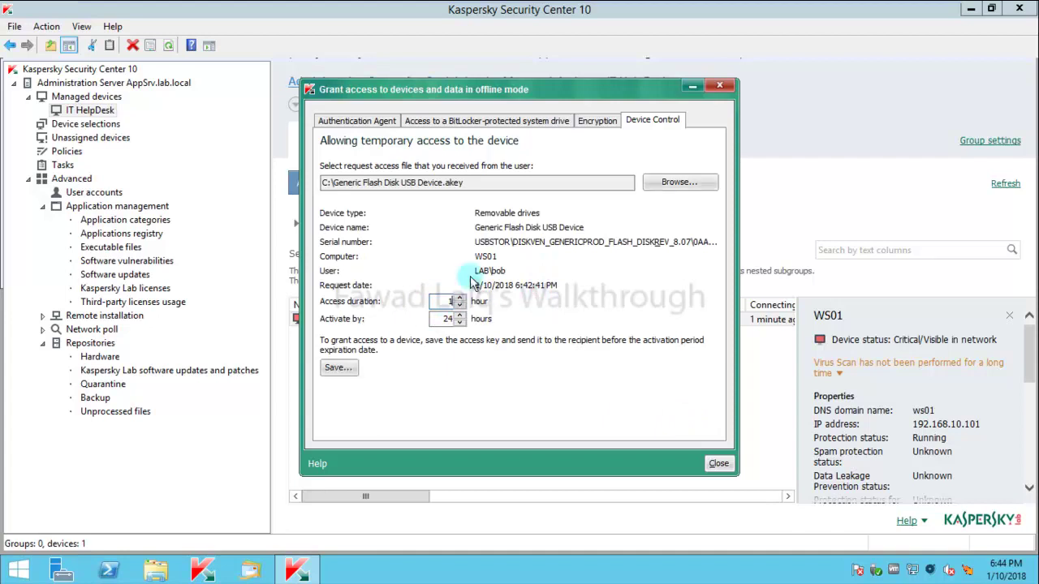
pyautogui.doubleClick(447, 318)
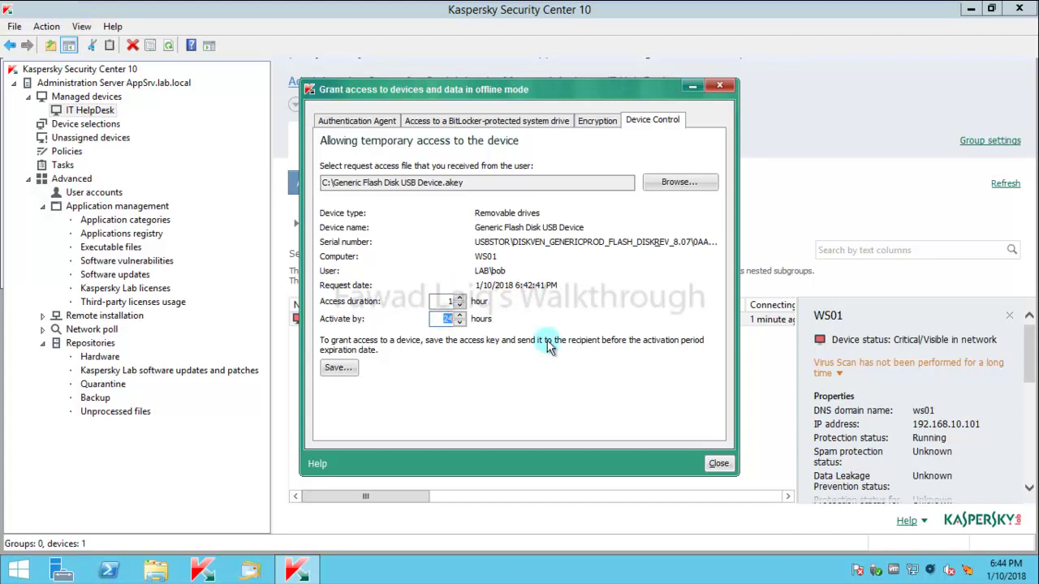
pyautogui.write('1')
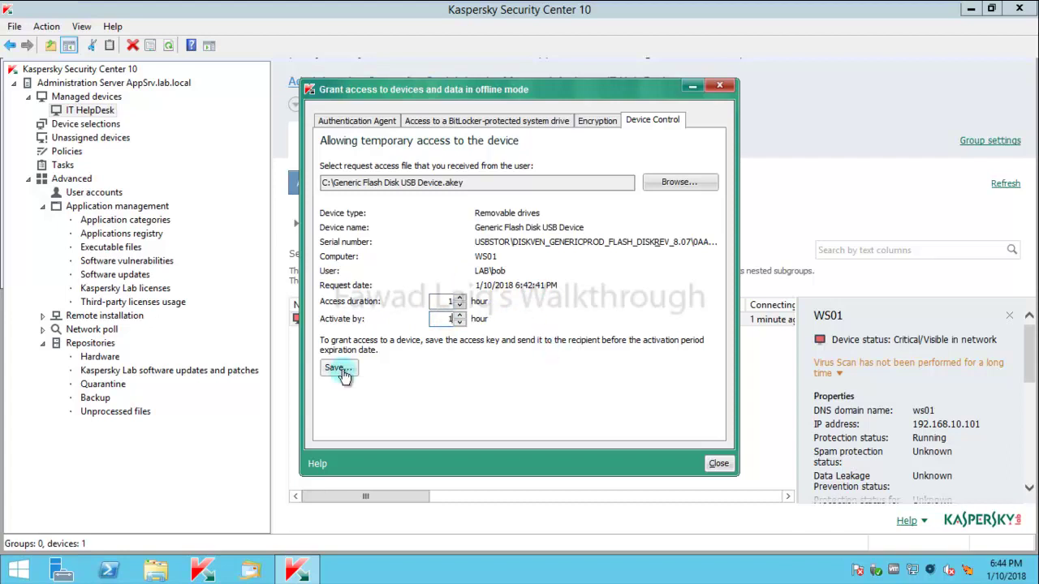
# Save the generated access key file to Local Disk (C:).
pyautogui.click(340, 369)
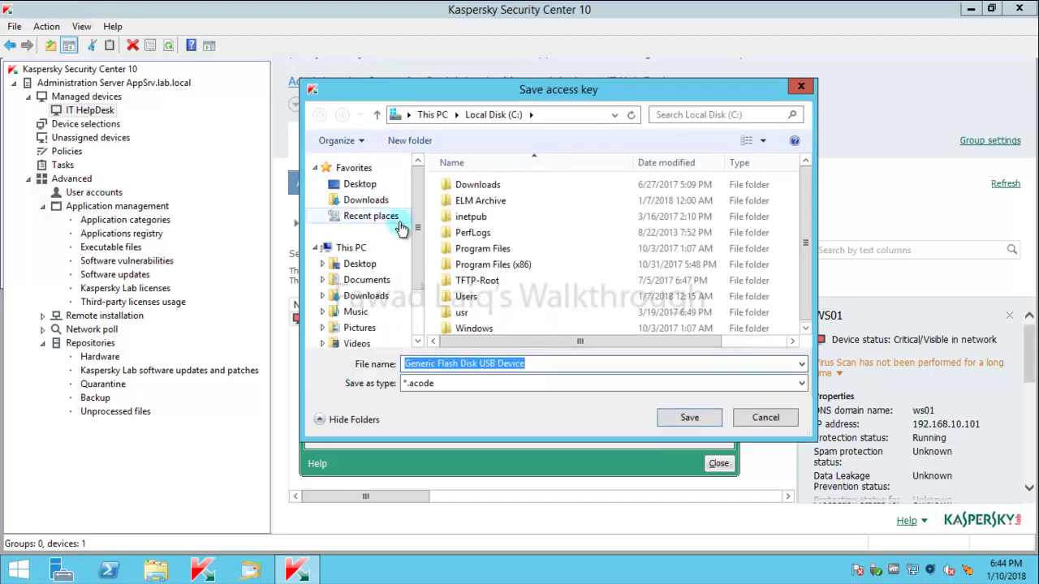
pyautogui.scroll(-2, 418, 242)
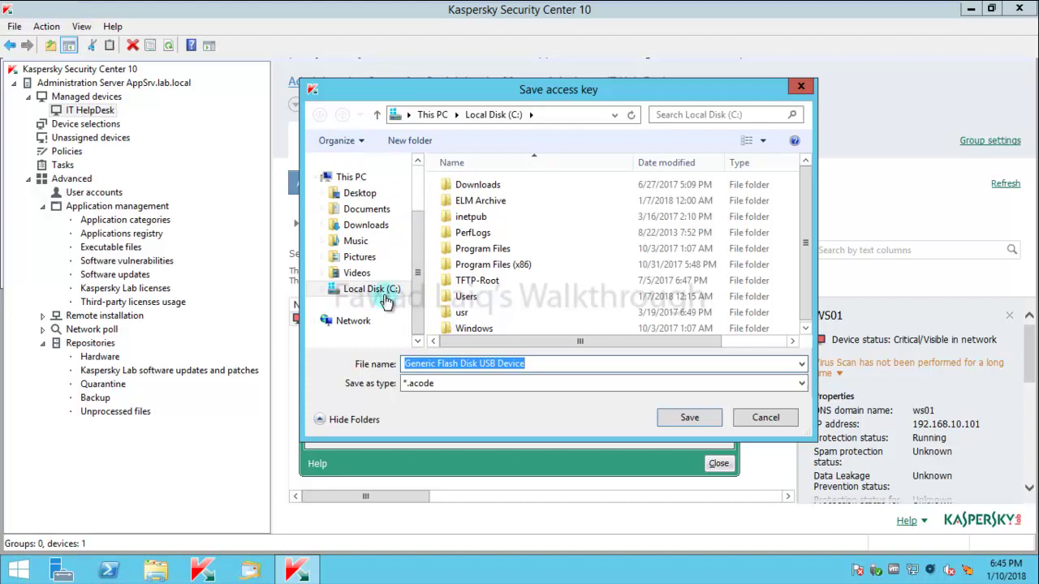
pyautogui.click(371, 289)
pyautogui.click(690, 418)
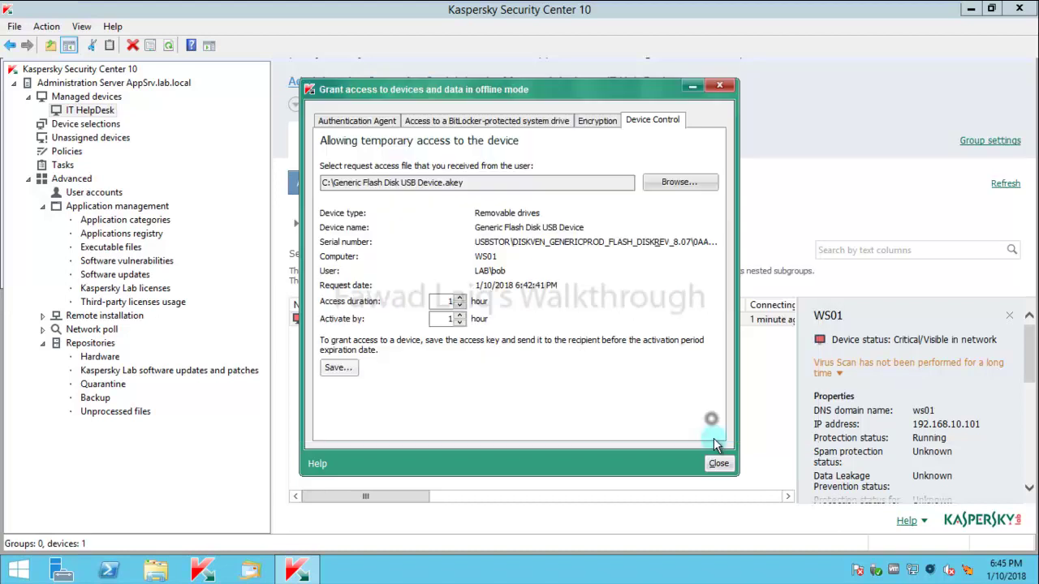
# Close the grant window and open the \\appsrv\C$ share on the Windows 7 workstation.
pyautogui.click(719, 465)
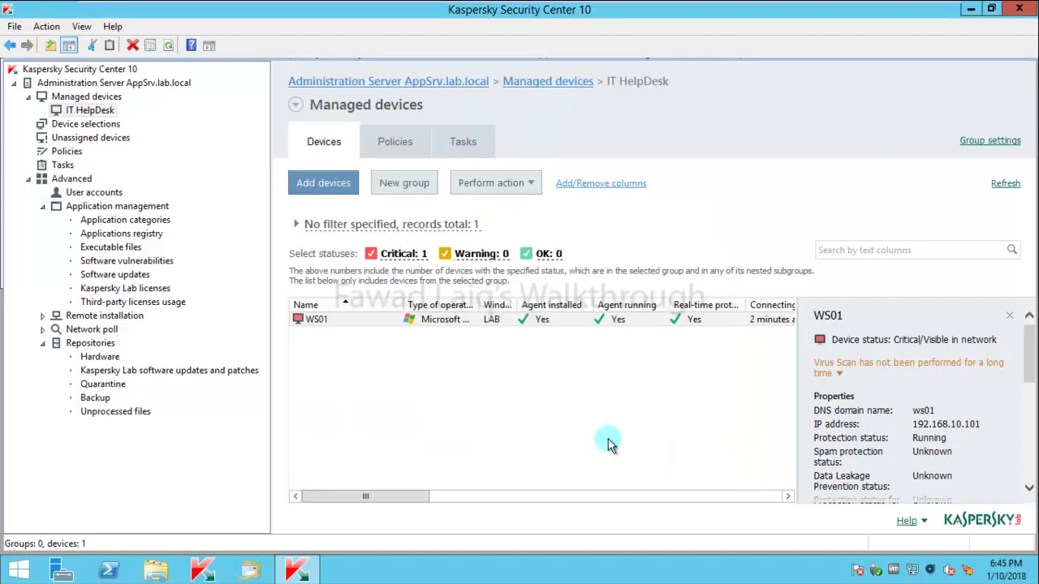
pyautogui.moveTo(471, 7)
pyautogui.click(390, 8)
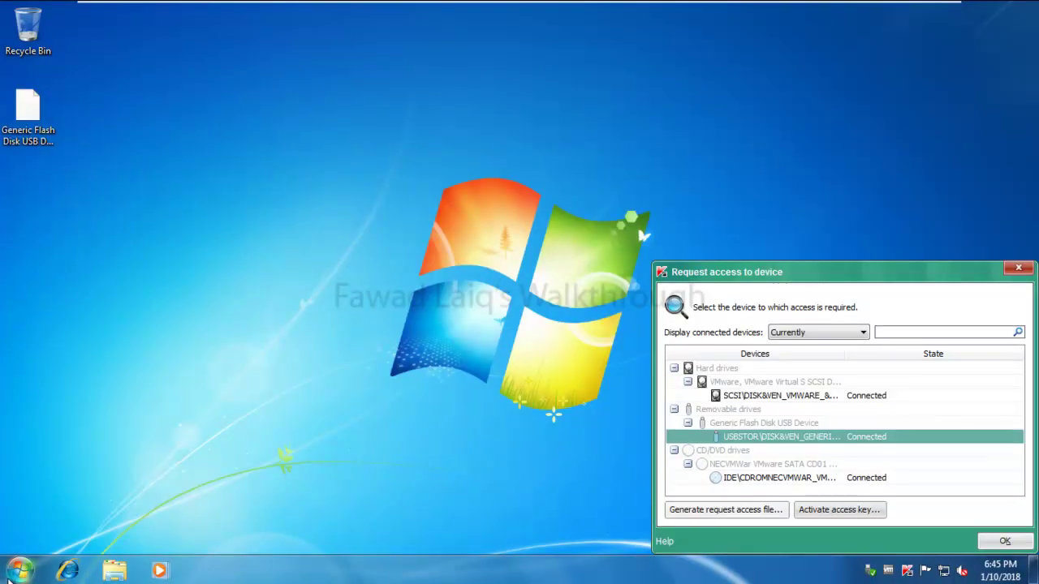
pyautogui.click(12, 573)
pyautogui.write('\\\\')
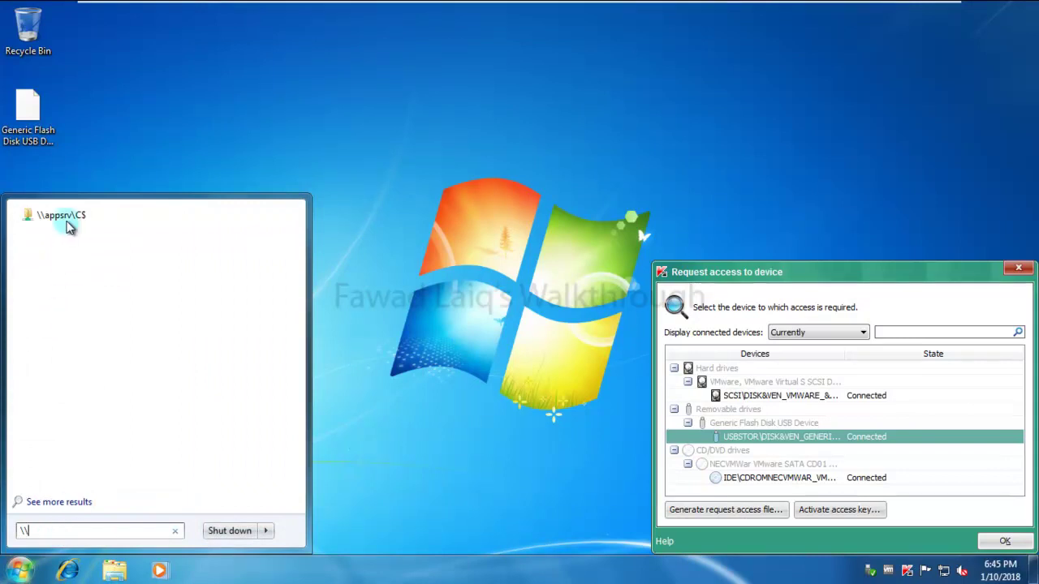
pyautogui.click(65, 216)
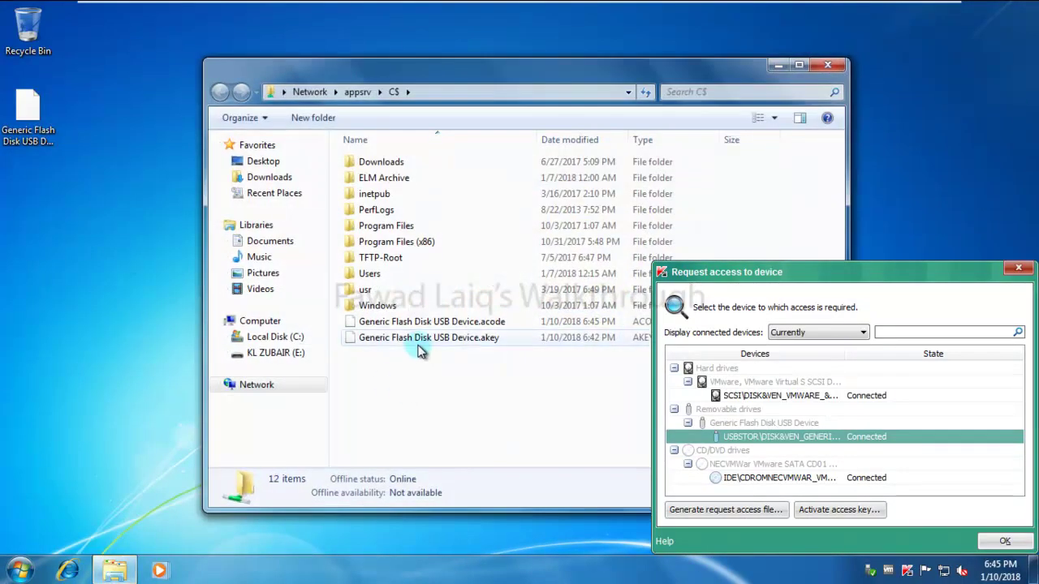
# Copy Generic Flash Disk USB Device.acode from the share to the desktop, then close the share.
pyautogui.click(451, 325)
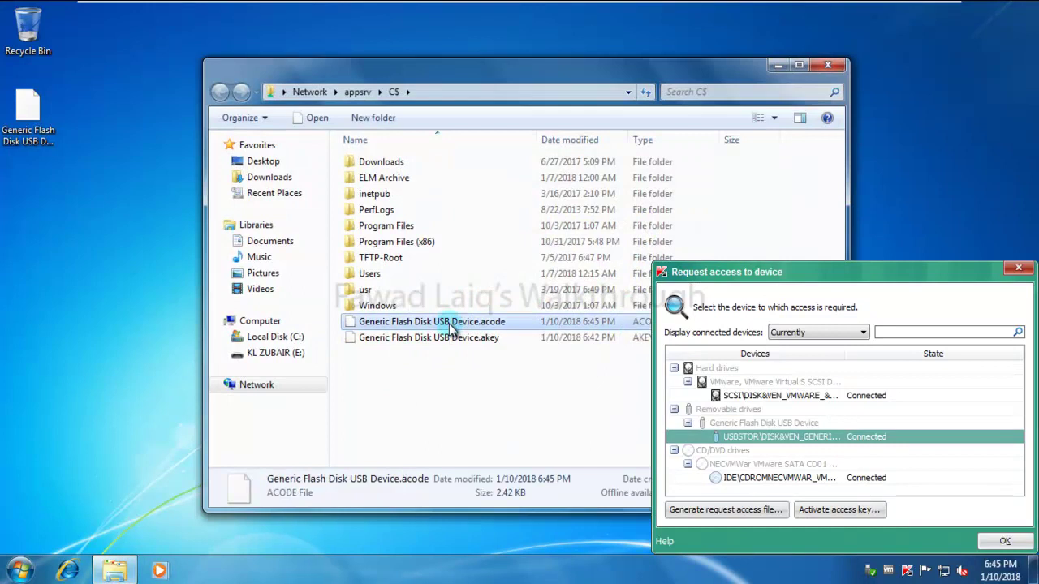
pyautogui.rightClick(449, 326)
pyautogui.click(494, 235)
pyautogui.rightClick(7, 263)
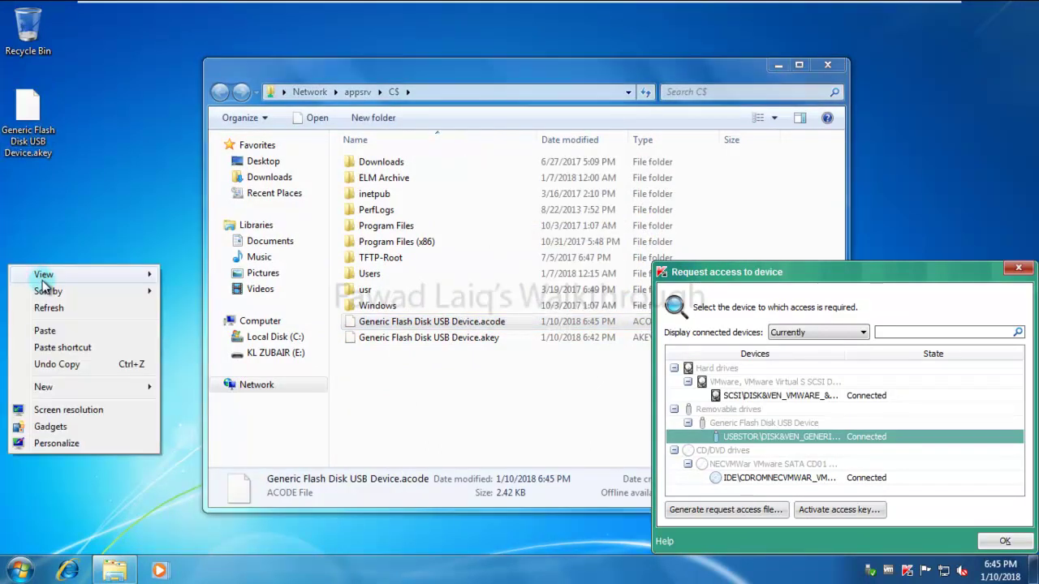
pyautogui.click(40, 331)
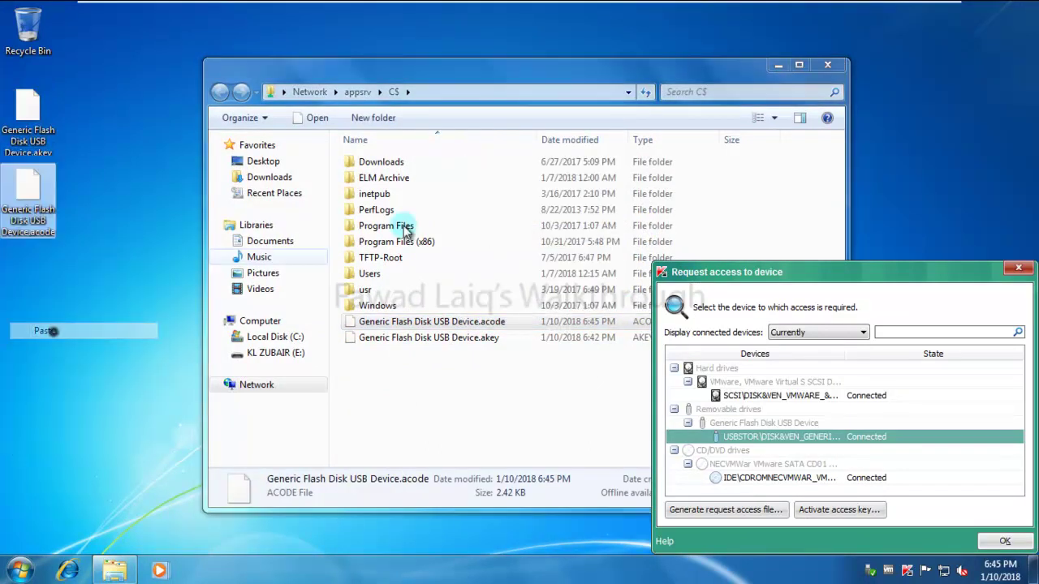
pyautogui.click(827, 64)
# Activate the Generic Flash Disk USB Device.acode key from the Desktop and confirm the one-hour access.
pyautogui.click(849, 518)
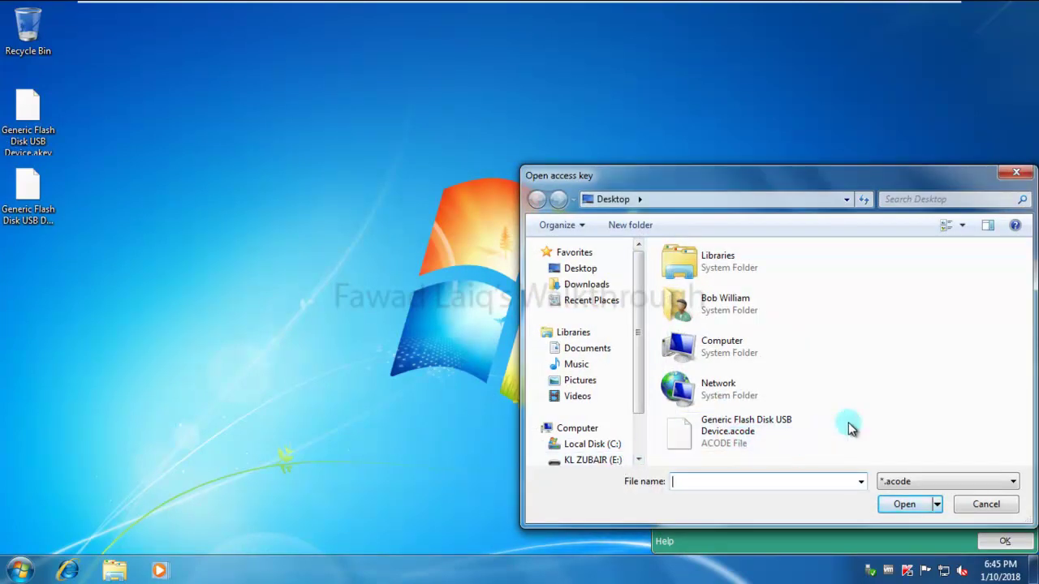
pyautogui.click(724, 433)
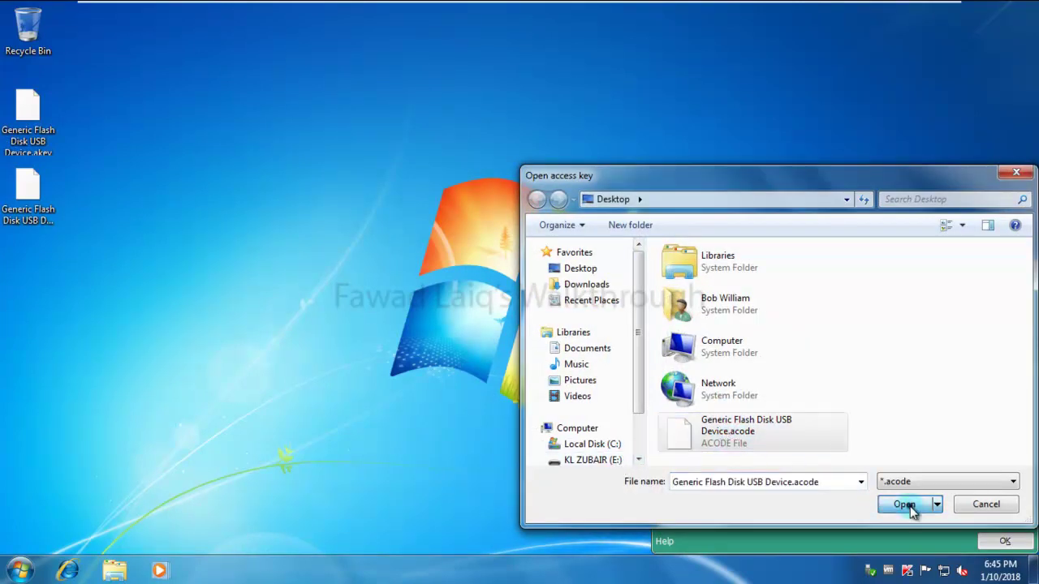
pyautogui.click(908, 504)
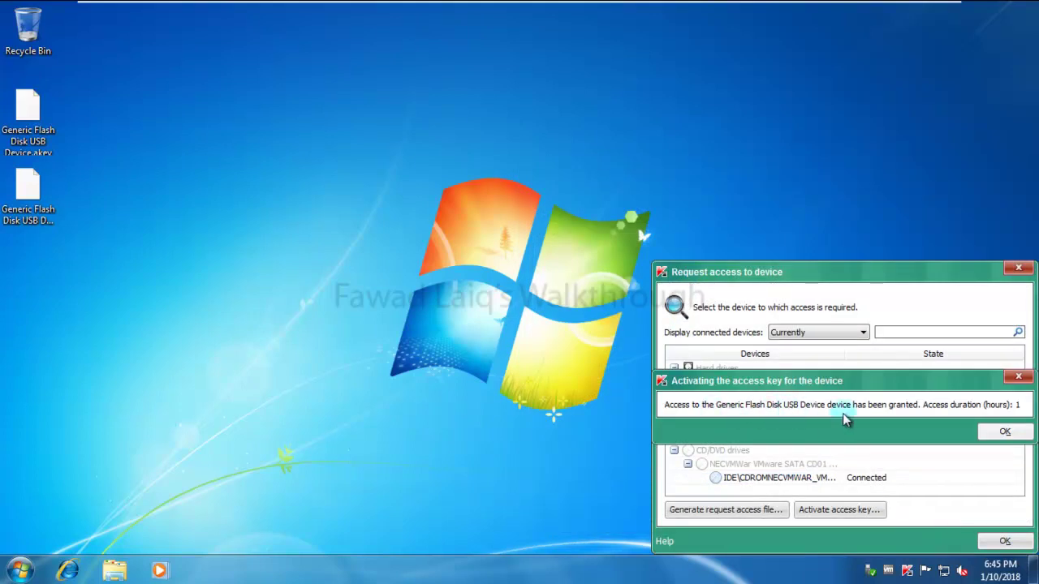
pyautogui.click(1005, 431)
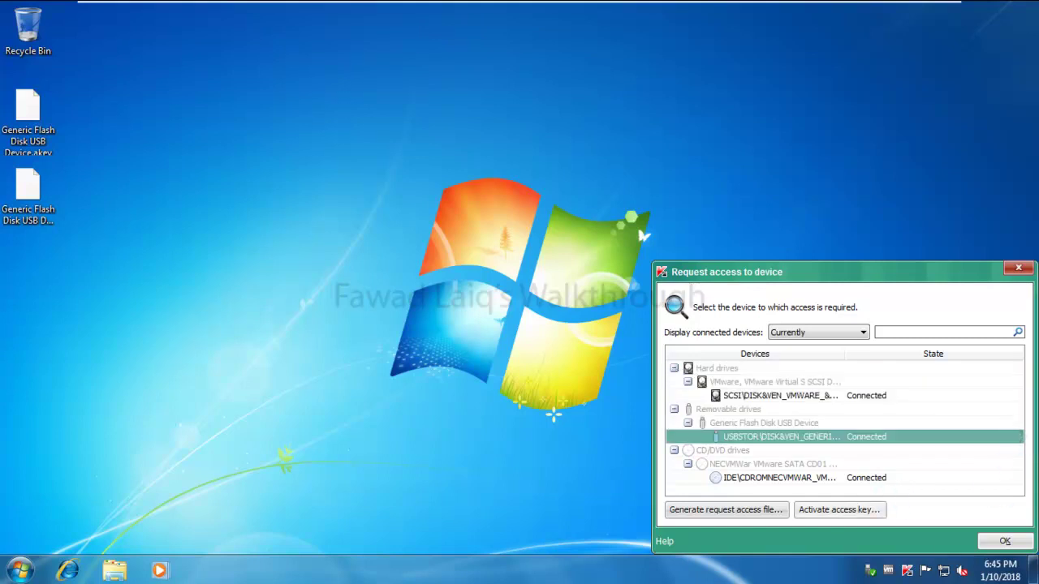
pyautogui.click(1010, 541)
pyautogui.click(115, 566)
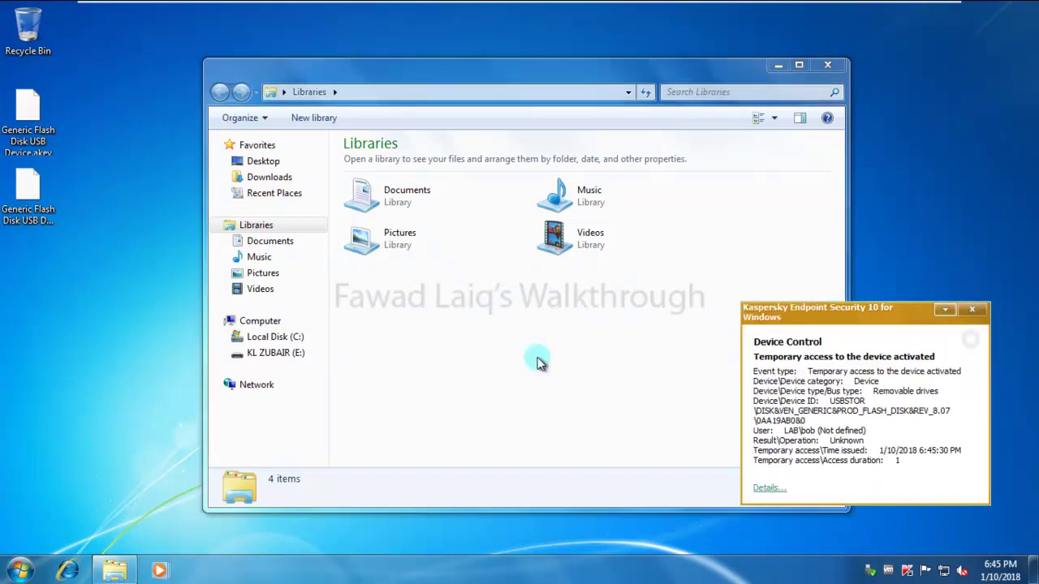
# Dismiss the device control notification and open the KL ZUBAIR (E:) flash drive.
pyautogui.click(977, 311)
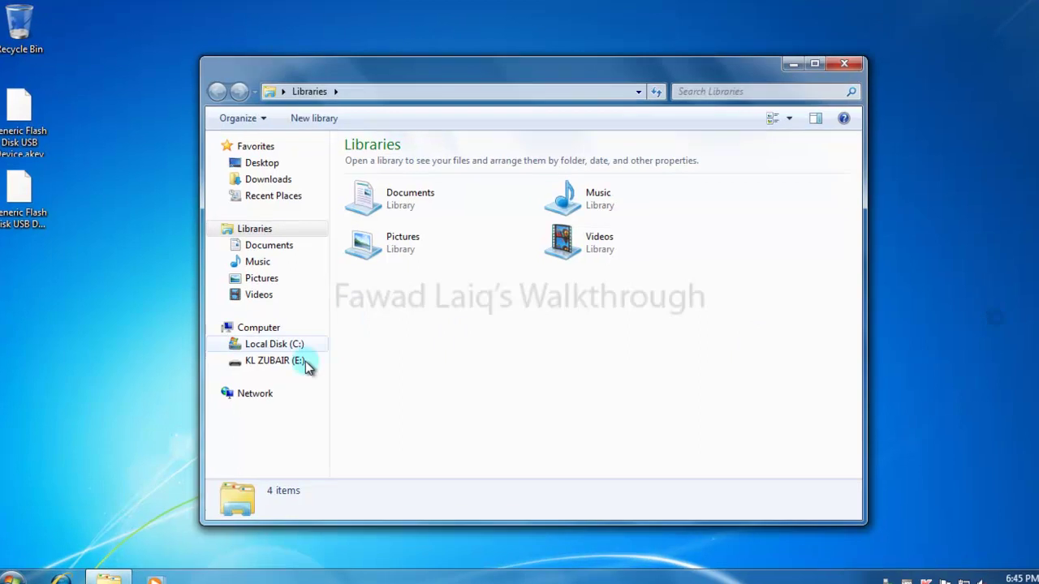
pyautogui.click(273, 360)
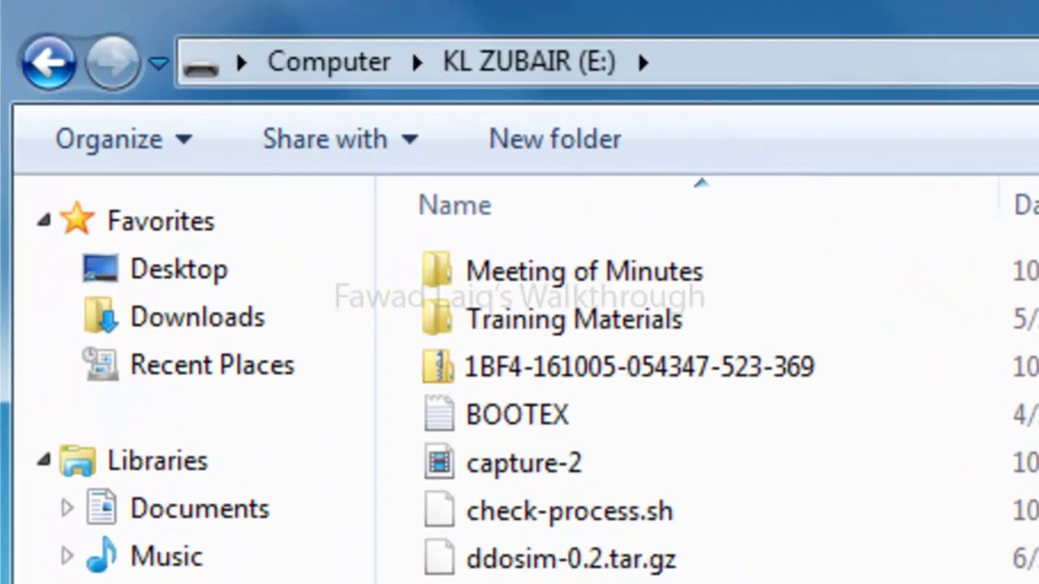